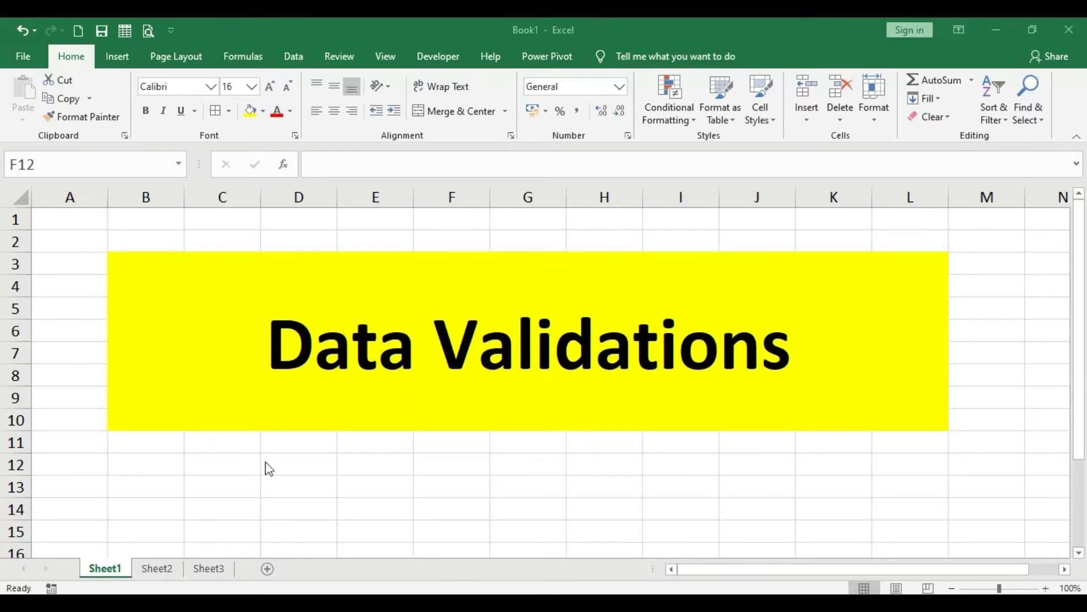
Switch to Sheet2 to show the four-question entry form with its sample answers.
{"action": "left_click", "coordinate": [158, 569]}
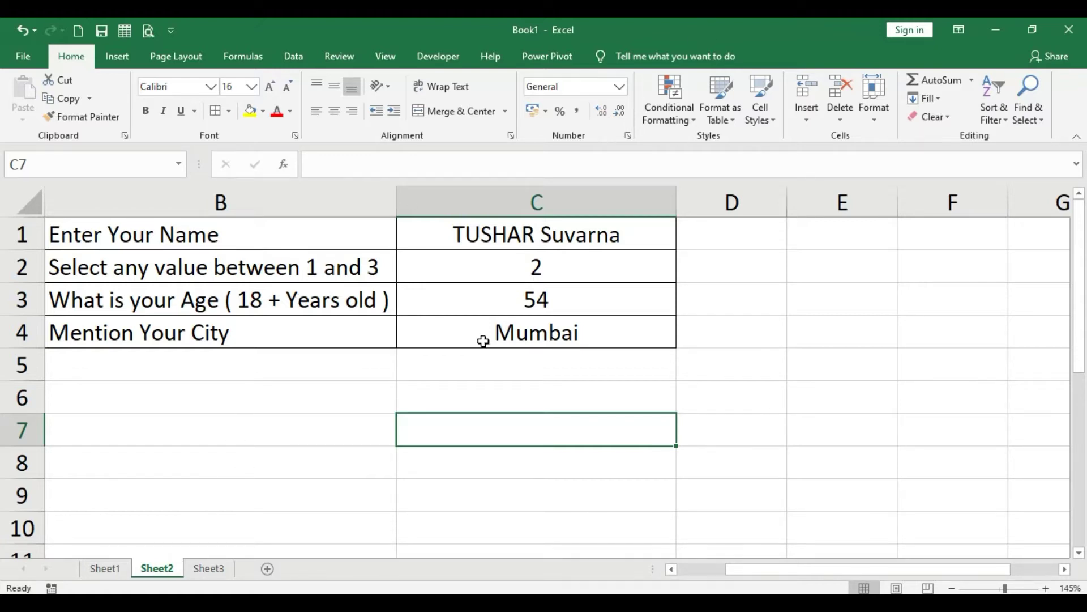
Delete the sample answers in C1:C4 and return to the name cell C1.
{"action": "left_click_drag", "start_coordinate": [229, 243], "coordinate": [201, 340]}
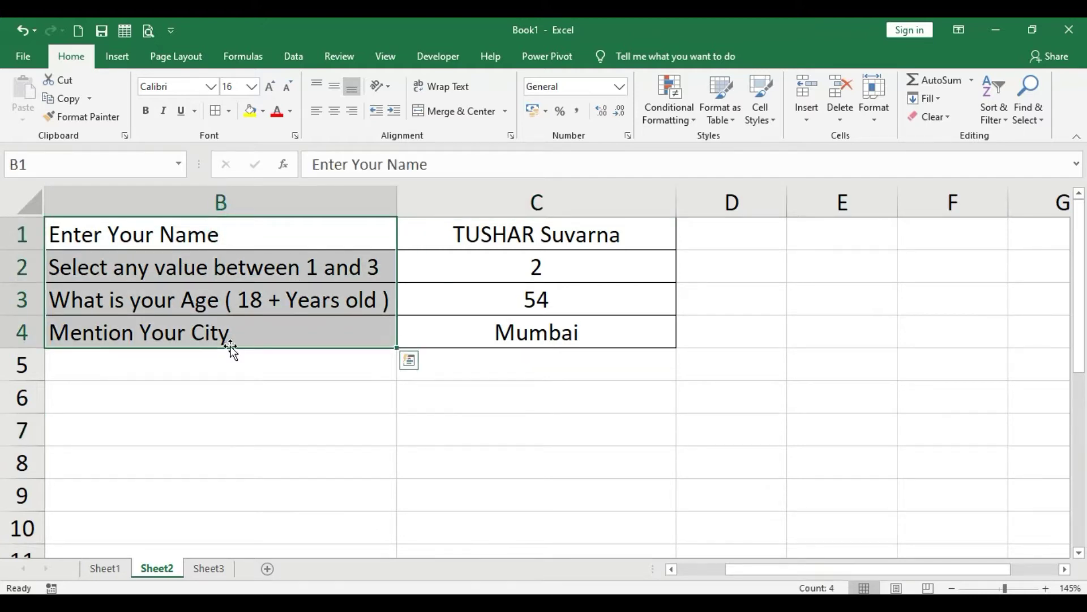
{"action": "left_click_drag", "start_coordinate": [816, 568], "coordinate": [612, 567]}
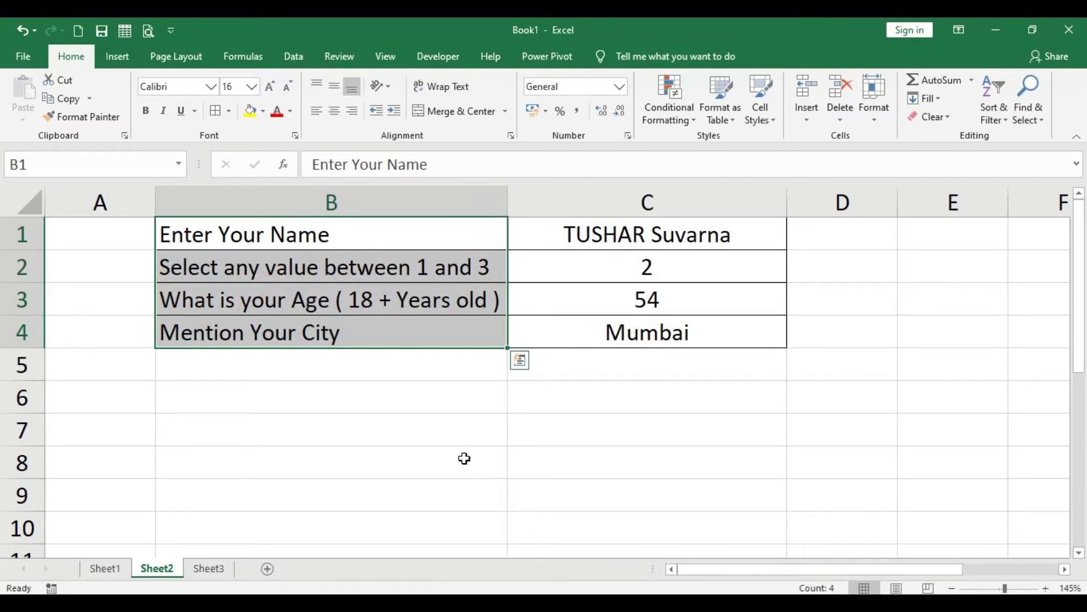
{"action": "left_click", "coordinate": [674, 242]}
{"action": "left_click_drag", "start_coordinate": [673, 258], "coordinate": [660, 333]}
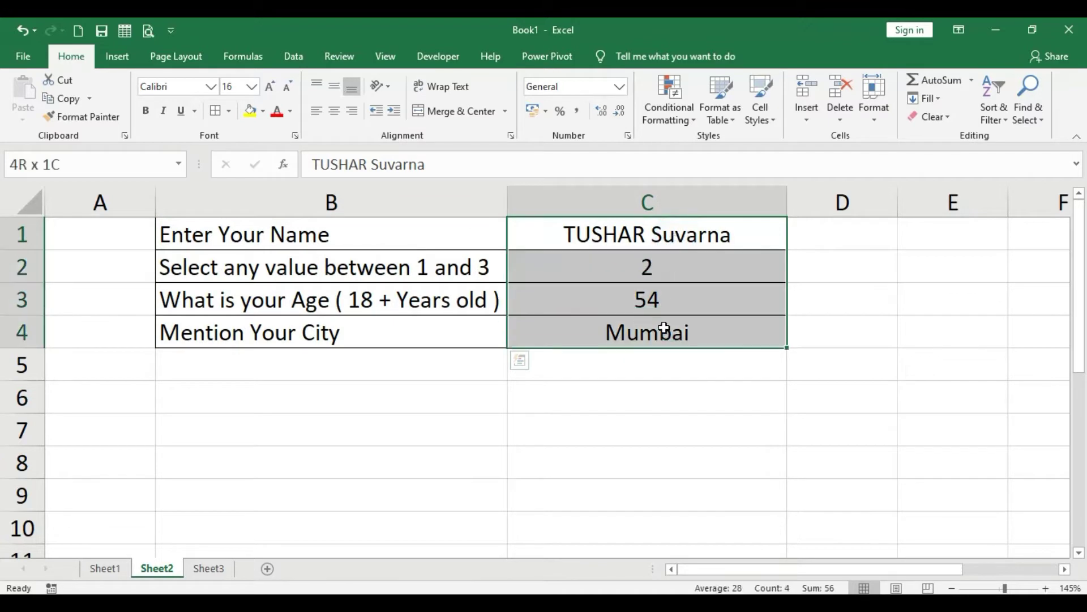
{"action": "left_click", "coordinate": [918, 300]}
{"action": "left_click_drag", "start_coordinate": [707, 232], "coordinate": [701, 339]}
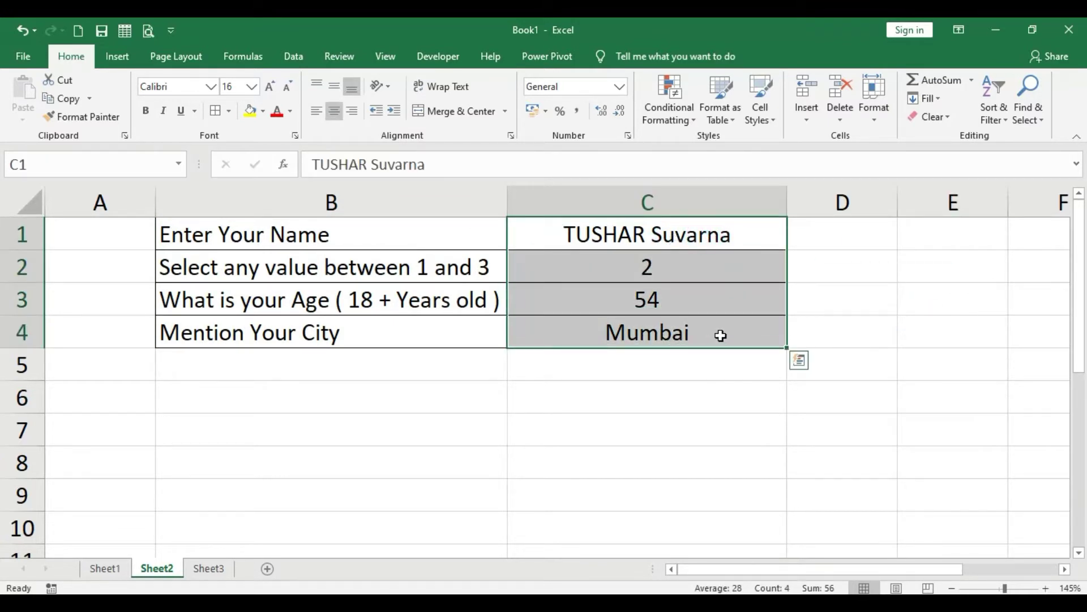
{"action": "key", "text": "Delete"}
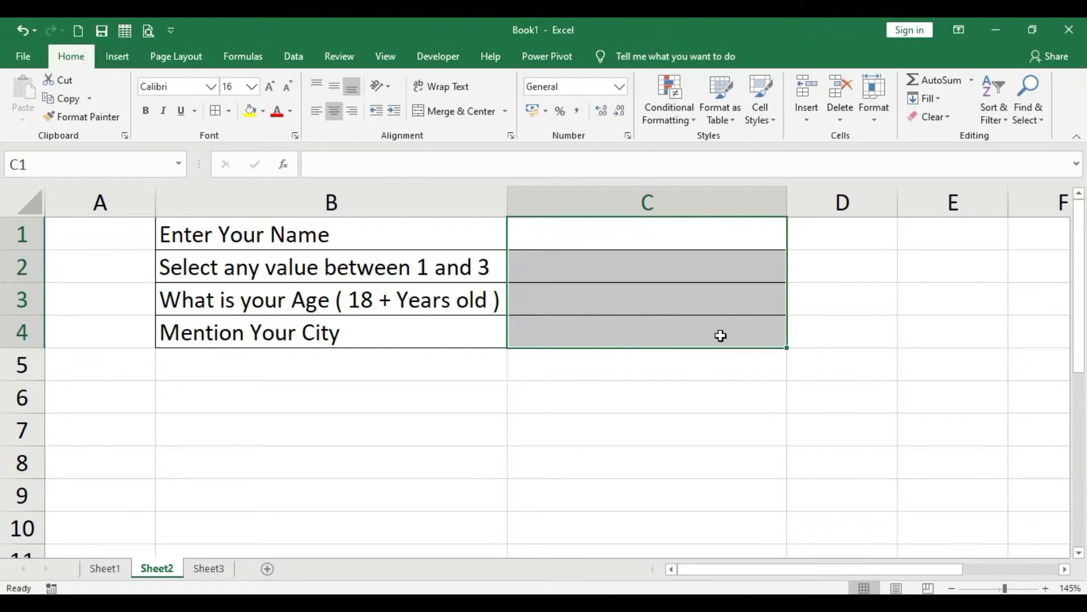
{"action": "left_click", "coordinate": [687, 376]}
{"action": "left_click", "coordinate": [671, 230]}
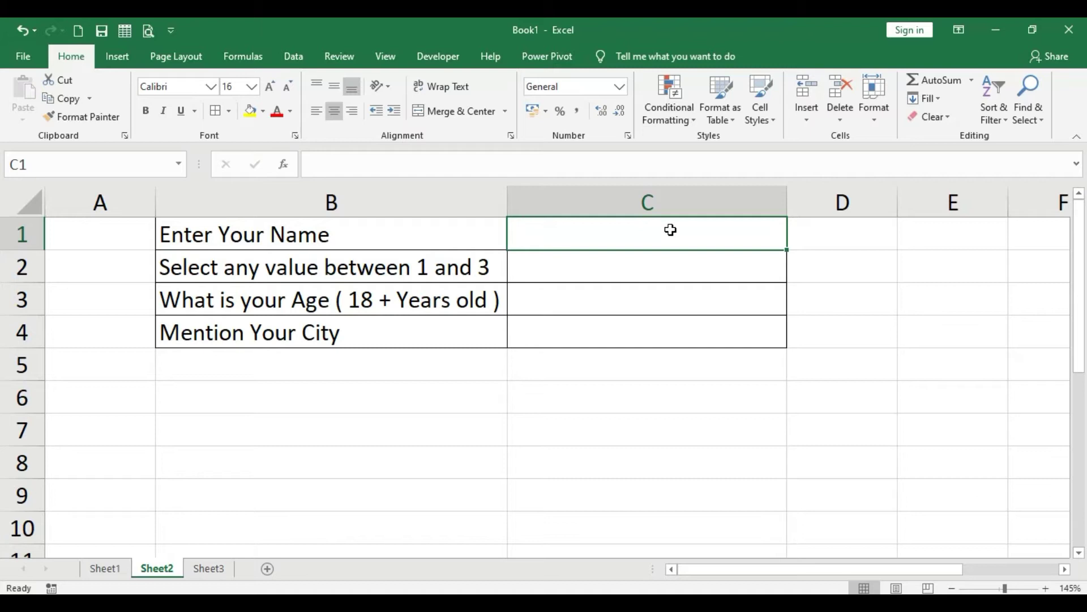
Enter the respondent's full name as the answer in C1.
{"action": "key", "text": "ctrl+Return"}
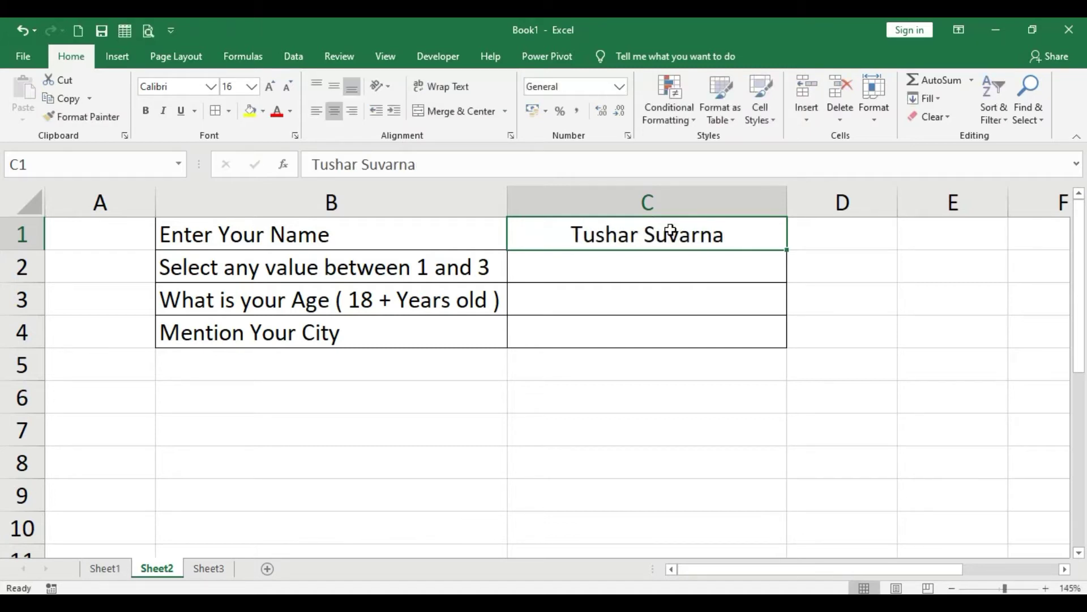
{"action": "key", "text": "Return"}
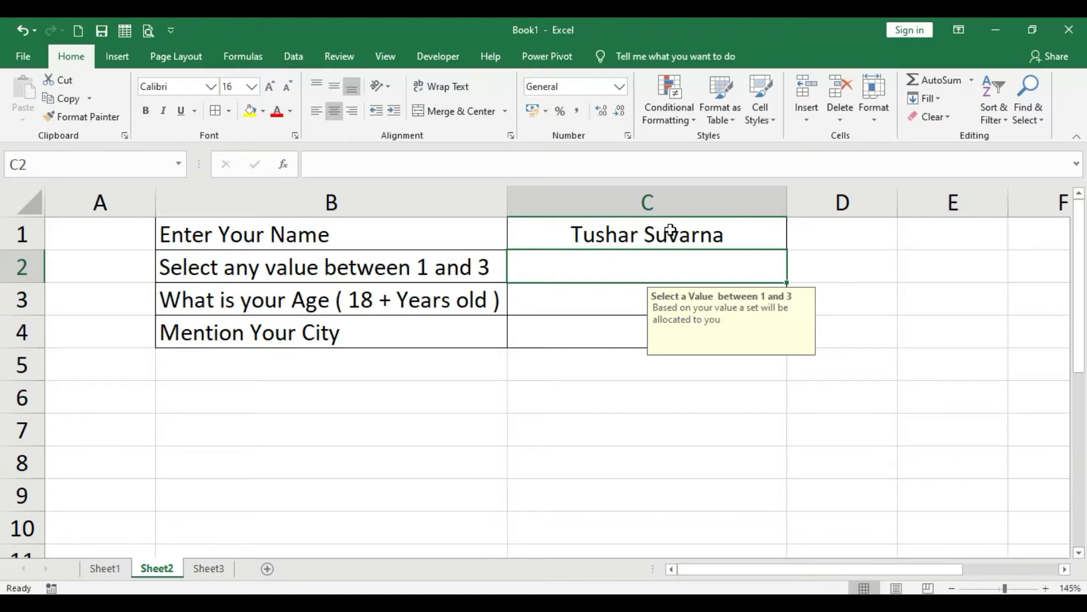
Test C2 with the out-of-range value 5, then retry and enter 2.
{"action": "type", "text": "5"}
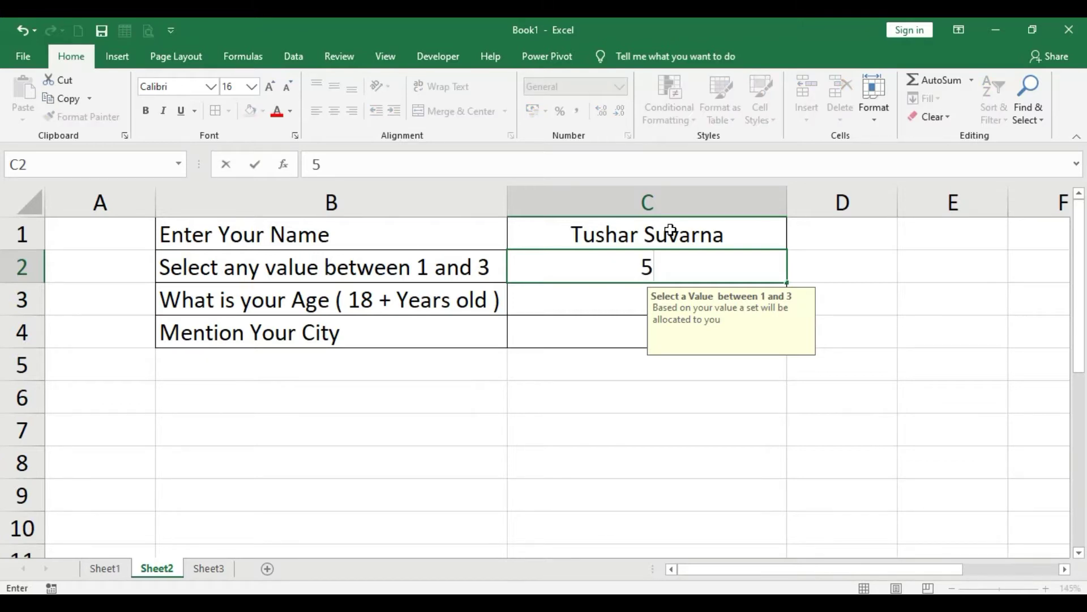
{"action": "key", "text": "Return"}
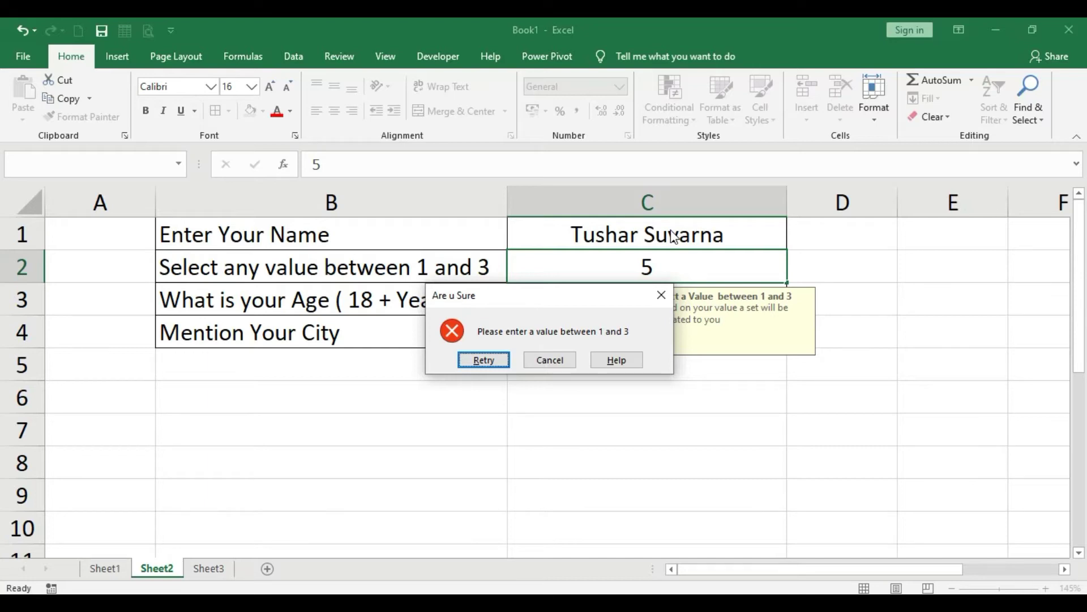
{"action": "key", "text": "Return"}
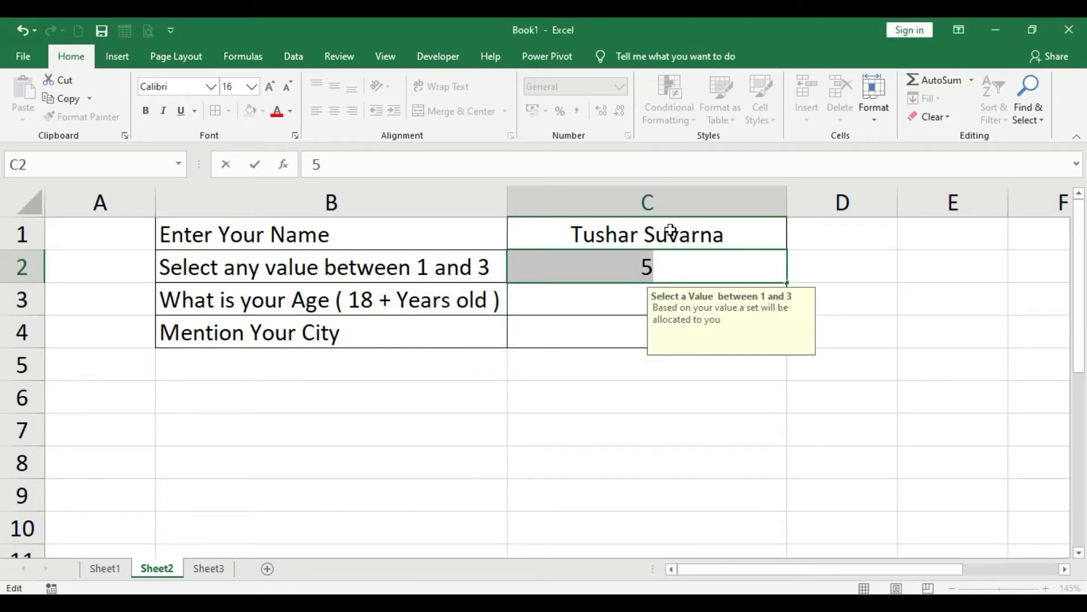
{"action": "type", "text": "2"}
{"action": "key", "text": "Return"}
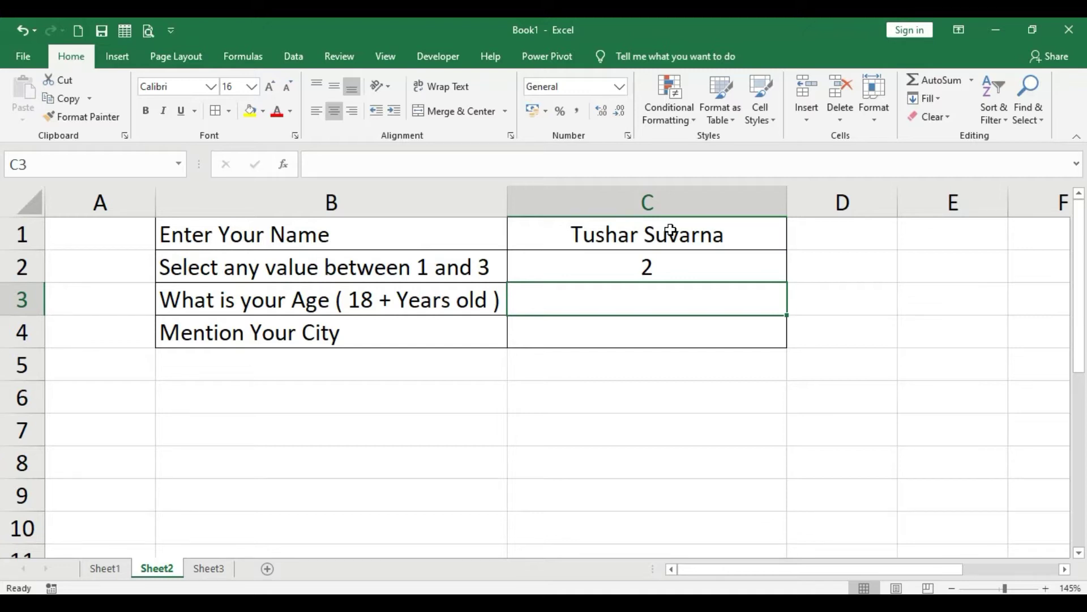
Test the age rule in C3 with 12 and retry after it is rejected.
{"action": "type", "text": "12"}
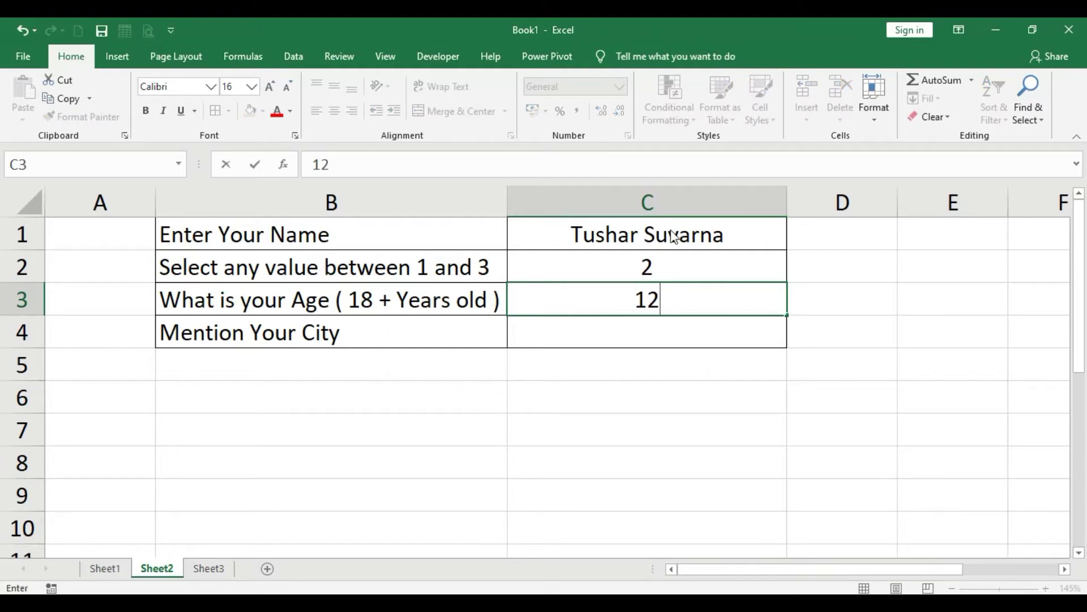
{"action": "key", "text": "Return"}
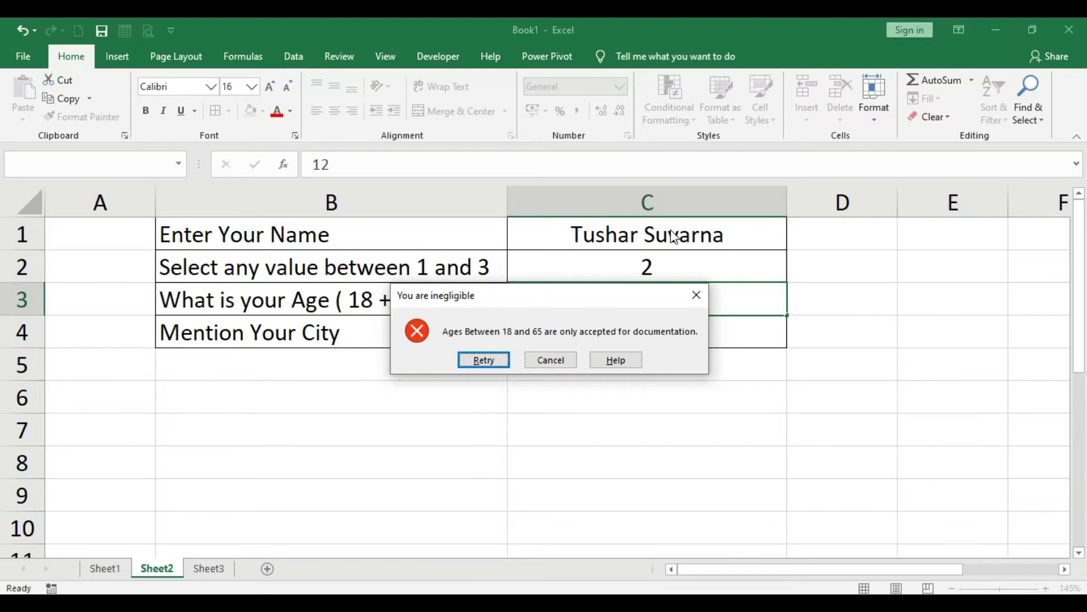
{"action": "key", "text": "Tab"}
{"action": "key", "text": "shift+Tab"}
{"action": "key", "text": "Return"}
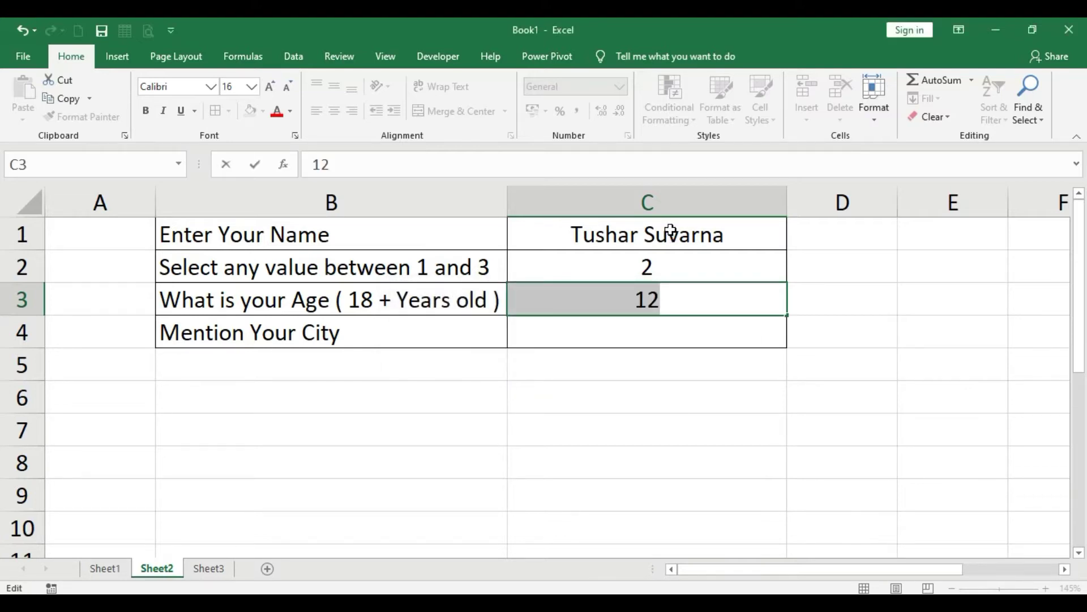
Try age 75, retry after rejection, then enter the accepted age 34.
{"action": "type", "text": "75"}
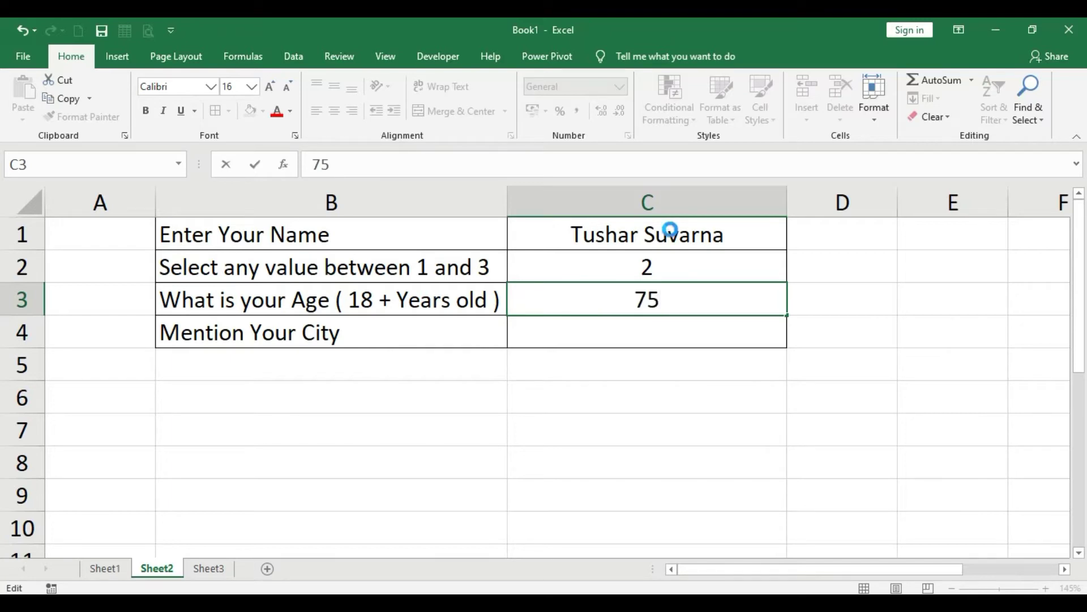
{"action": "key", "text": "Return"}
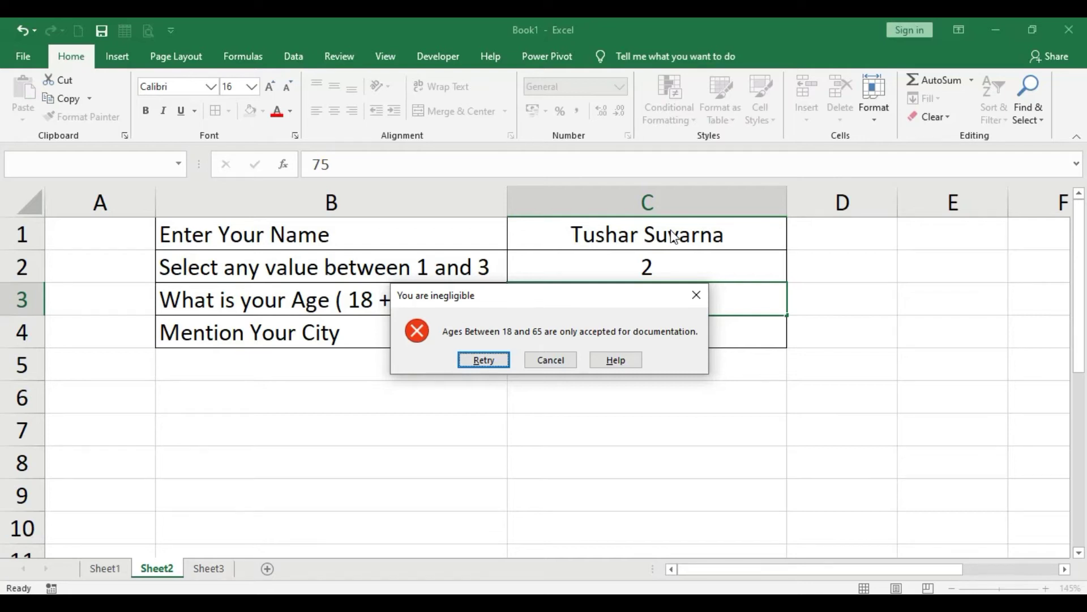
{"action": "key", "text": "Return"}
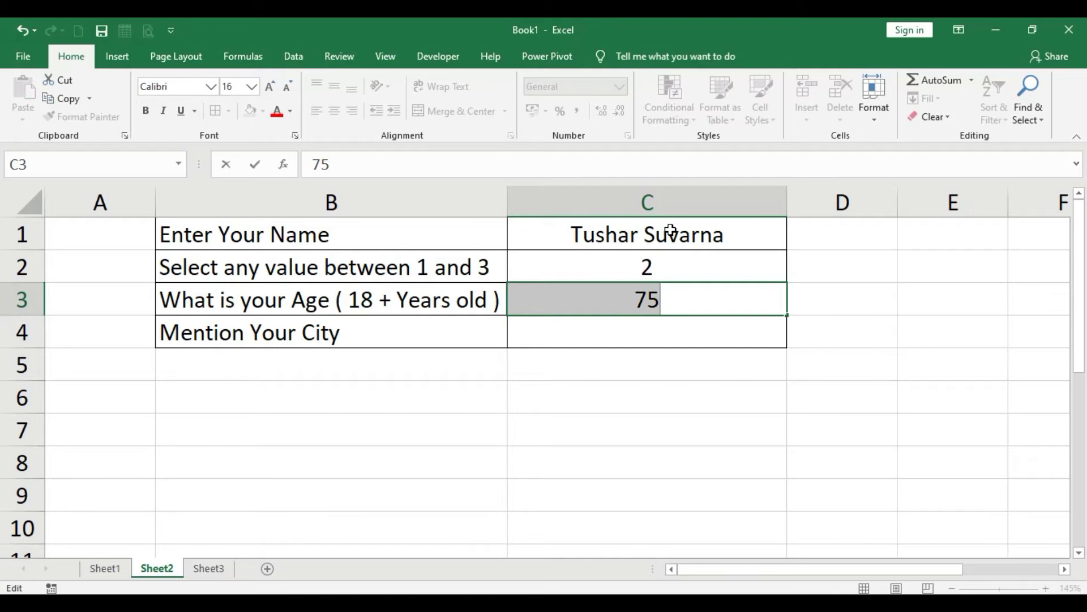
{"action": "type", "text": "3"}
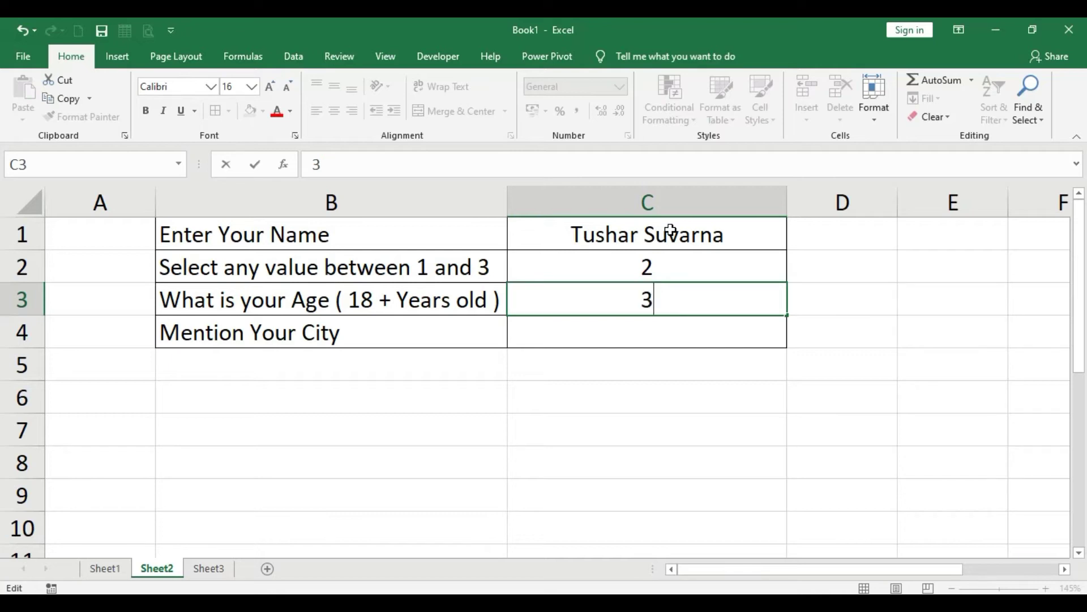
{"action": "type", "text": "4"}
{"action": "key", "text": "Return"}
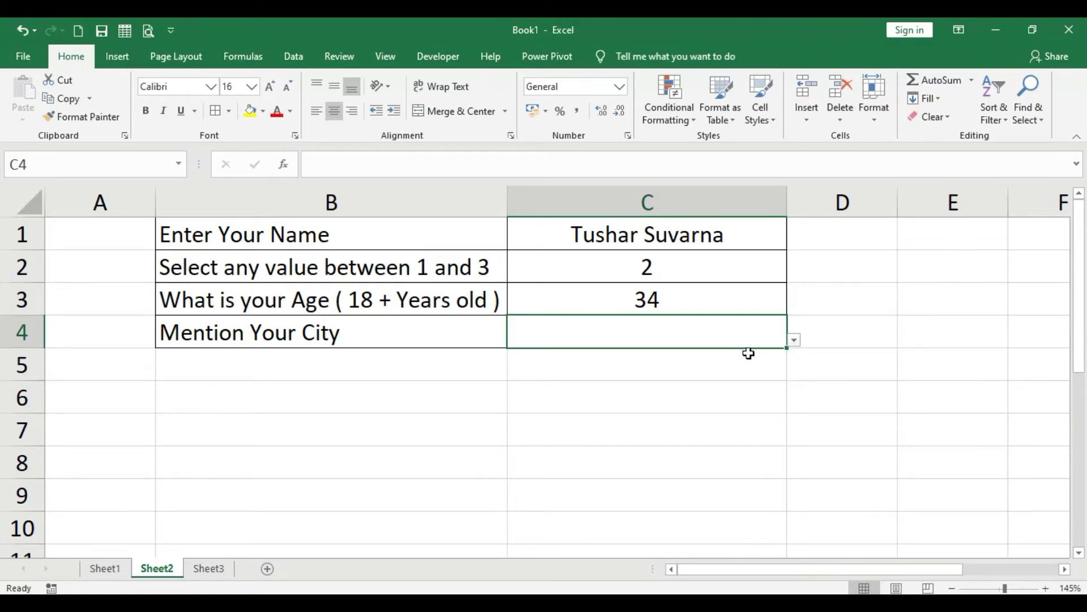
Test the city rule in C4 with Dubai and discard the rejected entry.
{"action": "type", "text": "Dubai"}
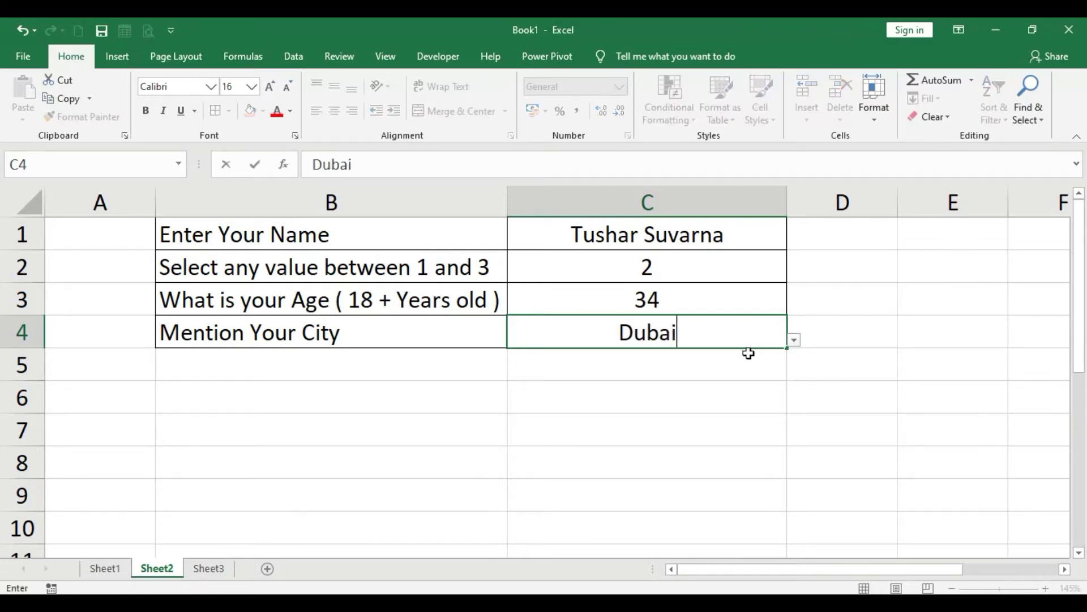
{"action": "key", "text": "Return"}
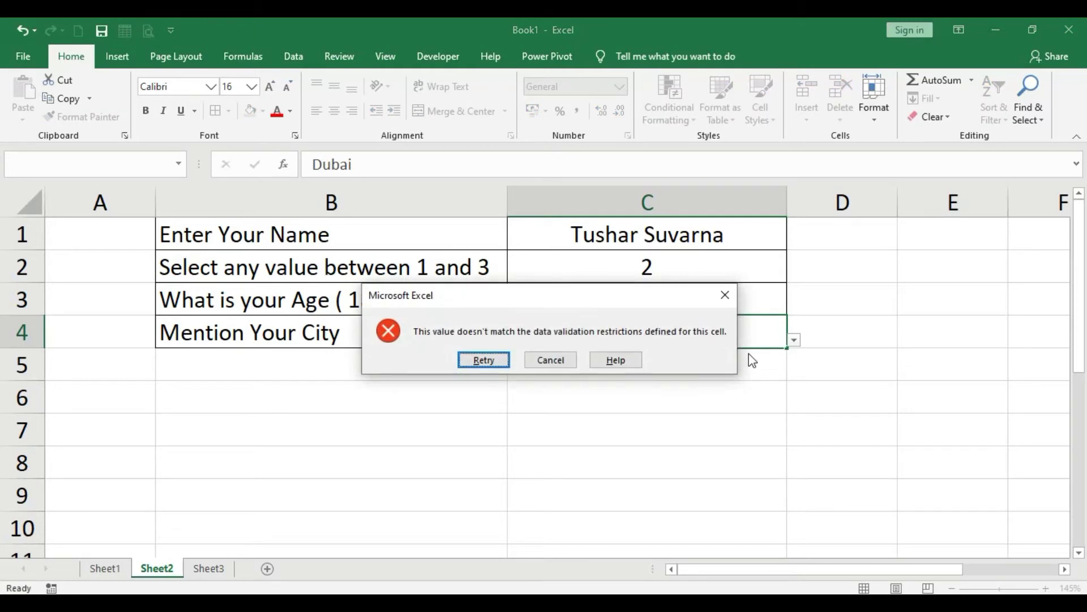
{"action": "key", "text": "Tab"}
{"action": "key", "text": "Return"}
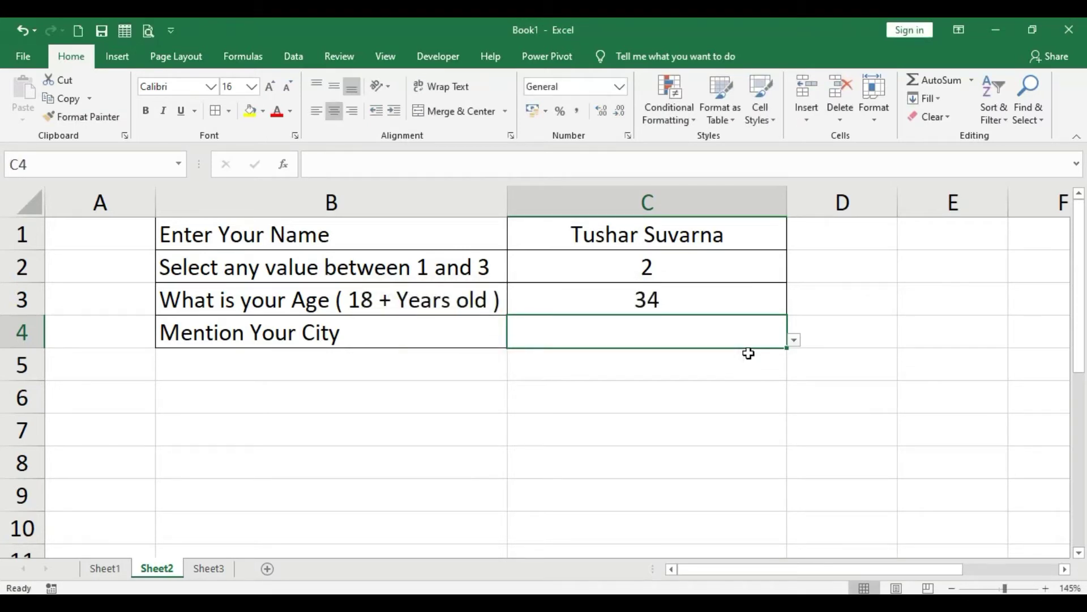
Check the city list against its Sheet3 source, then pick Mumbai for C4.
{"action": "left_click", "coordinate": [795, 340]}
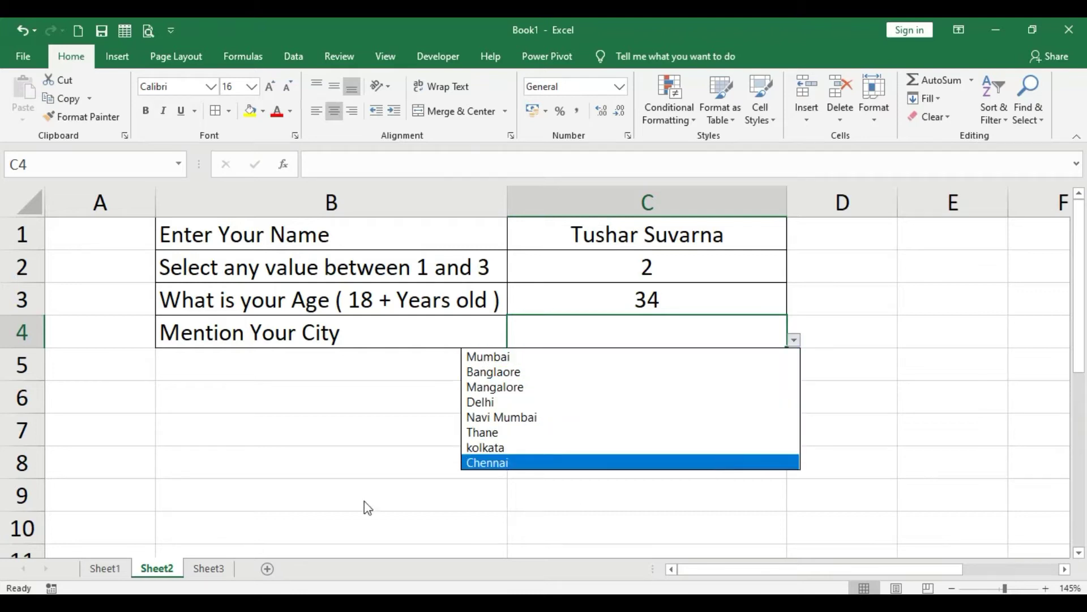
{"action": "left_click", "coordinate": [195, 568]}
{"action": "left_click", "coordinate": [210, 570]}
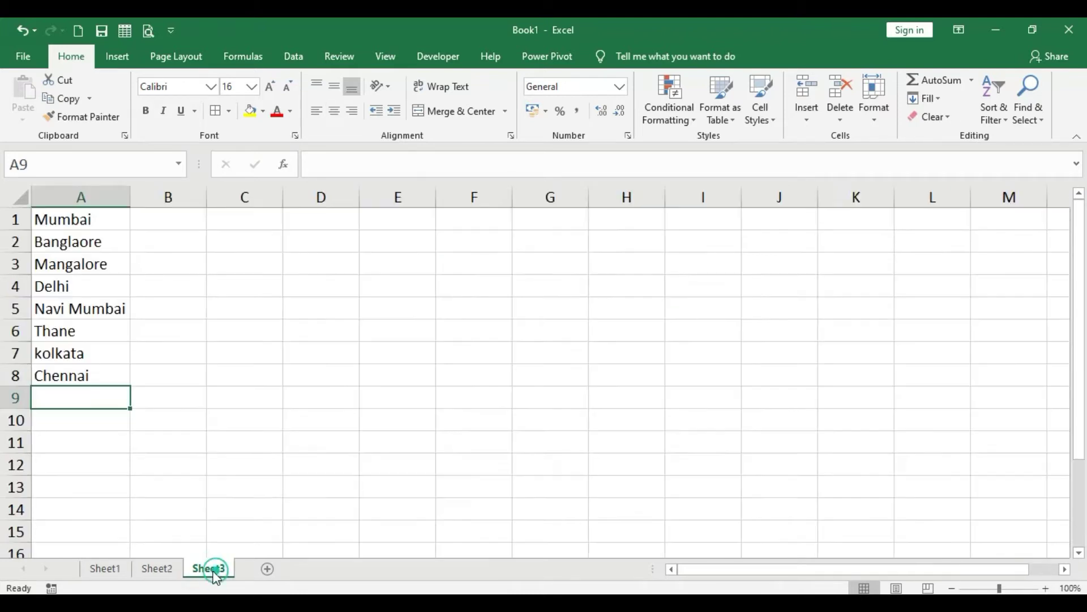
{"action": "left_click_drag", "start_coordinate": [90, 217], "coordinate": [75, 379]}
{"action": "left_click", "coordinate": [152, 570]}
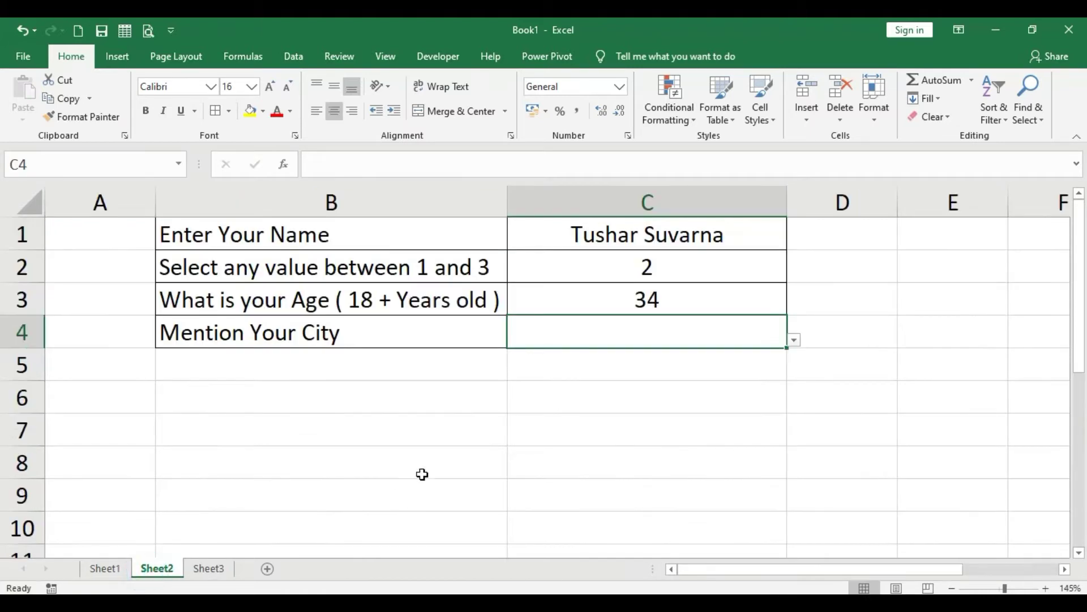
{"action": "left_click", "coordinate": [797, 341]}
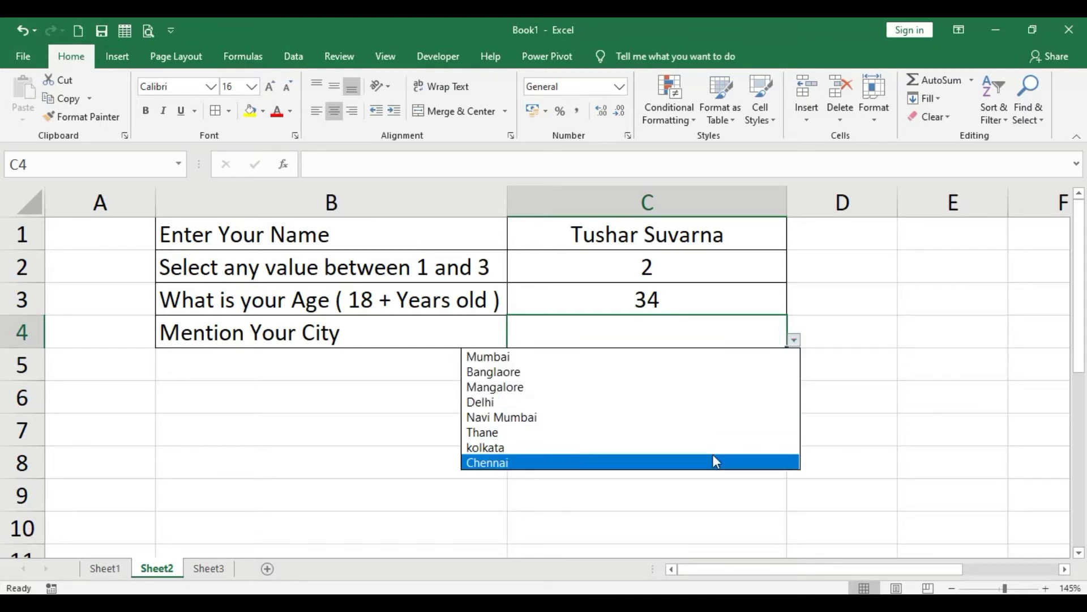
{"action": "left_click", "coordinate": [685, 359]}
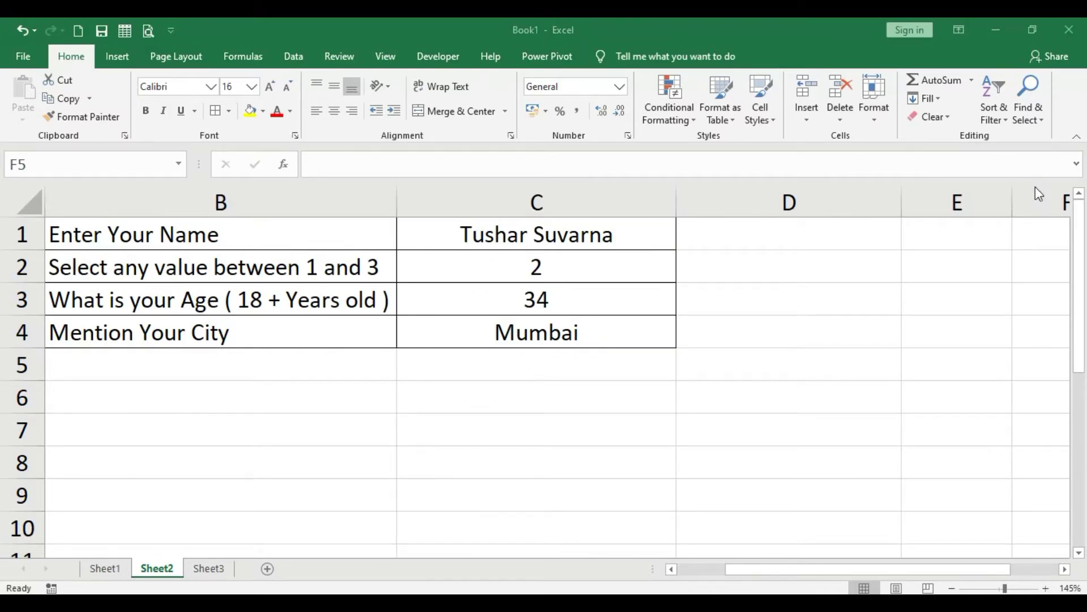
Apply borders to cells D1:D4 beside the answers.
{"action": "left_click", "coordinate": [799, 230]}
{"action": "left_click_drag", "start_coordinate": [799, 230], "coordinate": [795, 334]}
{"action": "left_click", "coordinate": [219, 113]}
{"action": "left_click", "coordinate": [728, 418]}
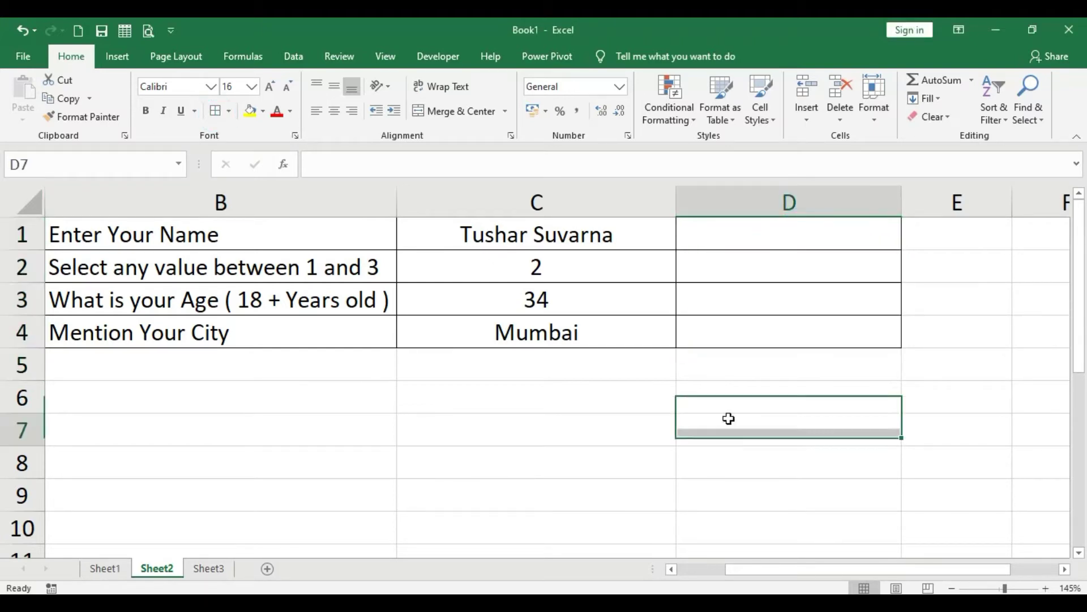
Select cell D2 as the cell to validate and bring up the data tools.
{"action": "left_click", "coordinate": [577, 202]}
{"action": "left_click", "coordinate": [781, 407]}
{"action": "left_click", "coordinate": [787, 267]}
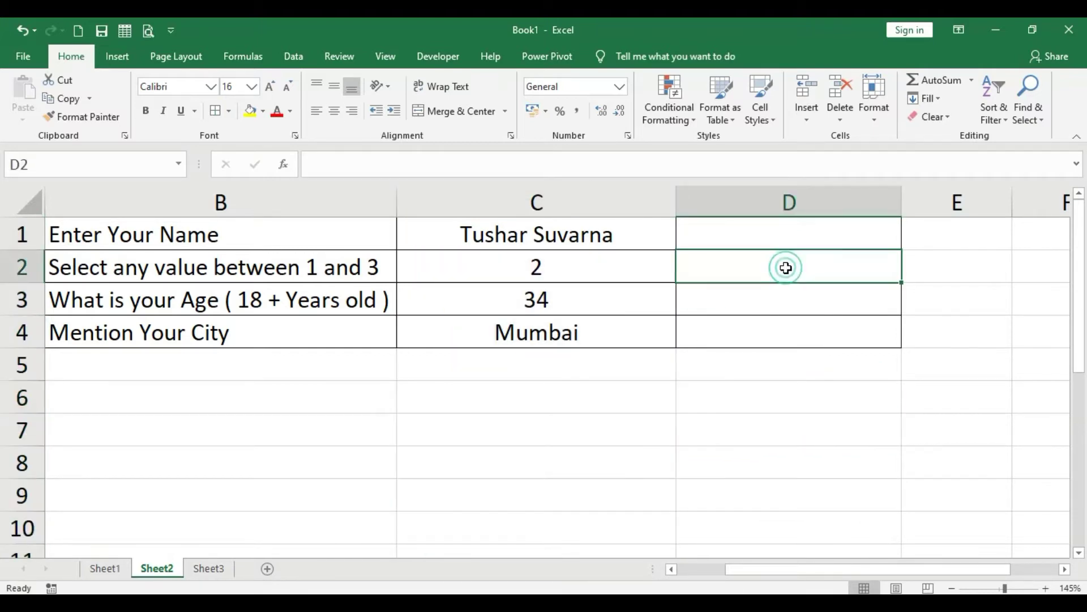
{"action": "left_click", "coordinate": [784, 208]}
{"action": "left_click", "coordinate": [779, 233]}
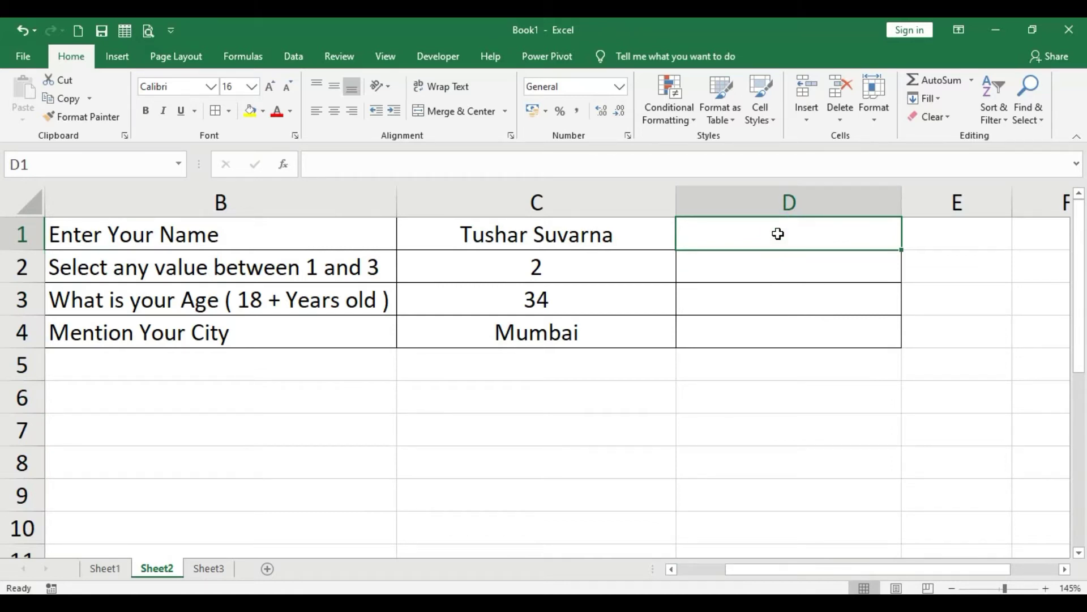
{"action": "left_click", "coordinate": [772, 261]}
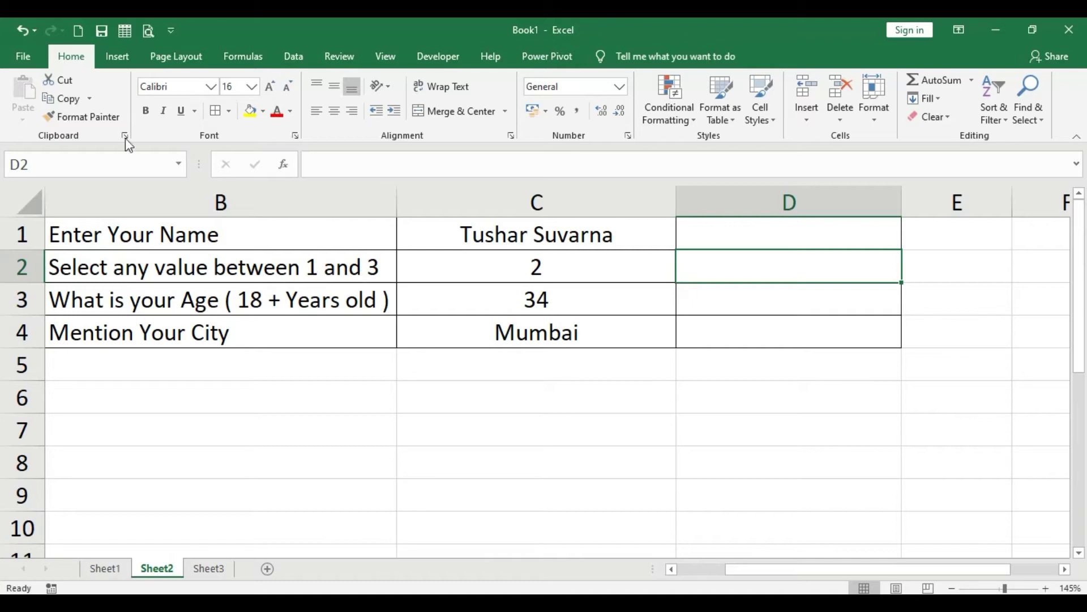
{"action": "left_click", "coordinate": [292, 57]}
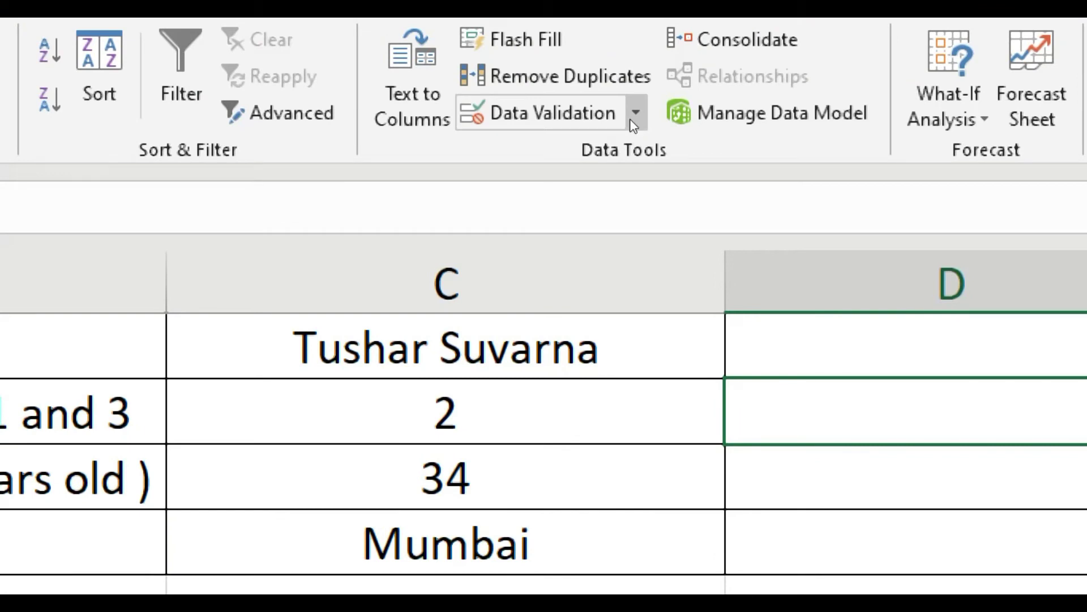
Open the Data Validation dialog for D2 and move it fully into view.
{"action": "key", "text": "super"}
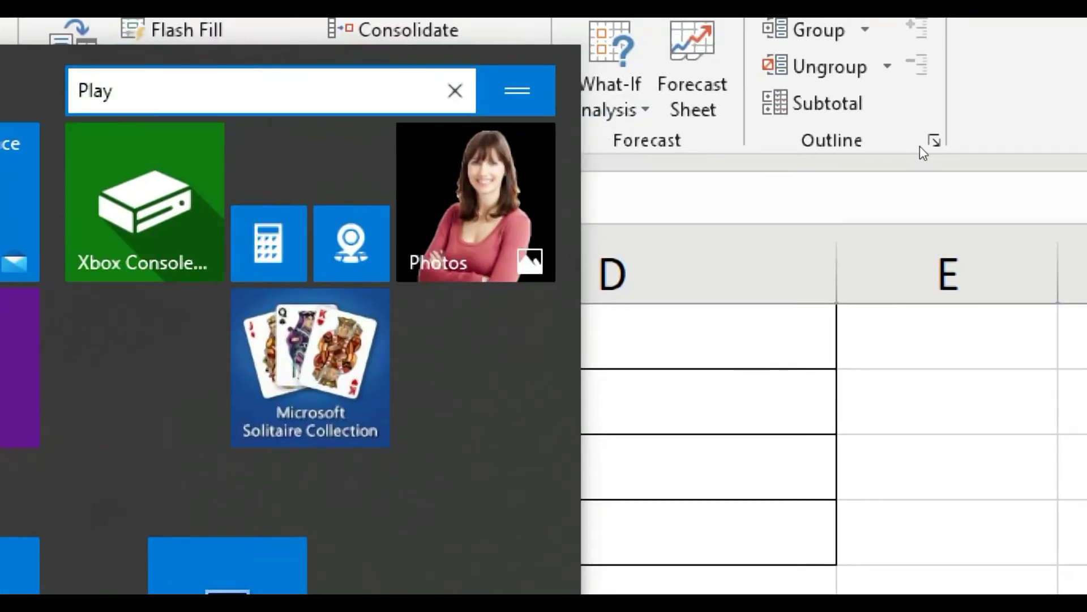
{"action": "left_click", "coordinate": [921, 146]}
{"action": "key", "text": "Right"}
{"action": "key", "text": "Left"}
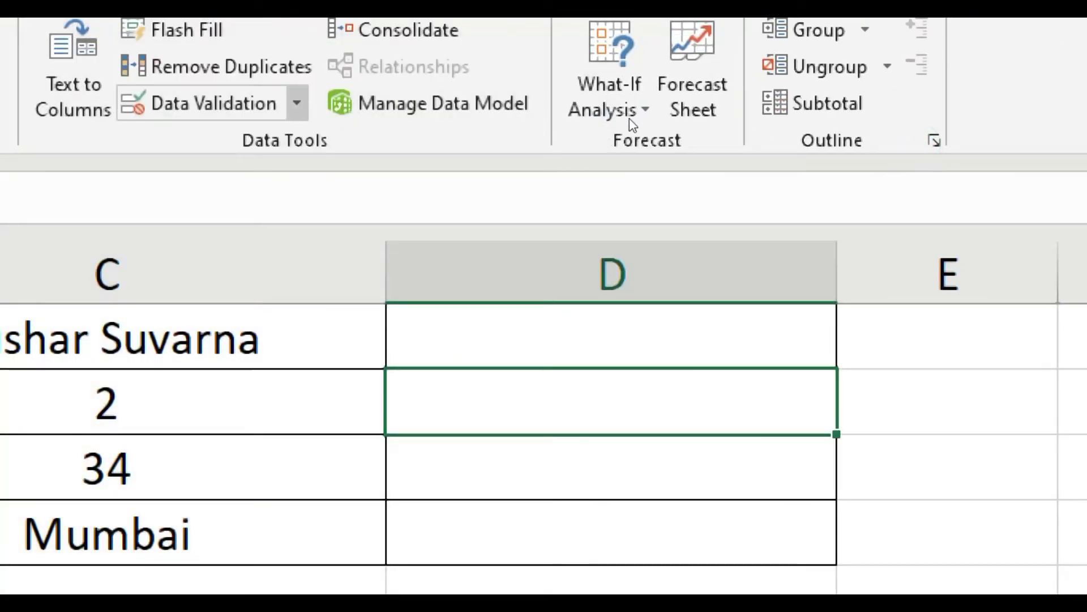
{"action": "key", "text": "Down"}
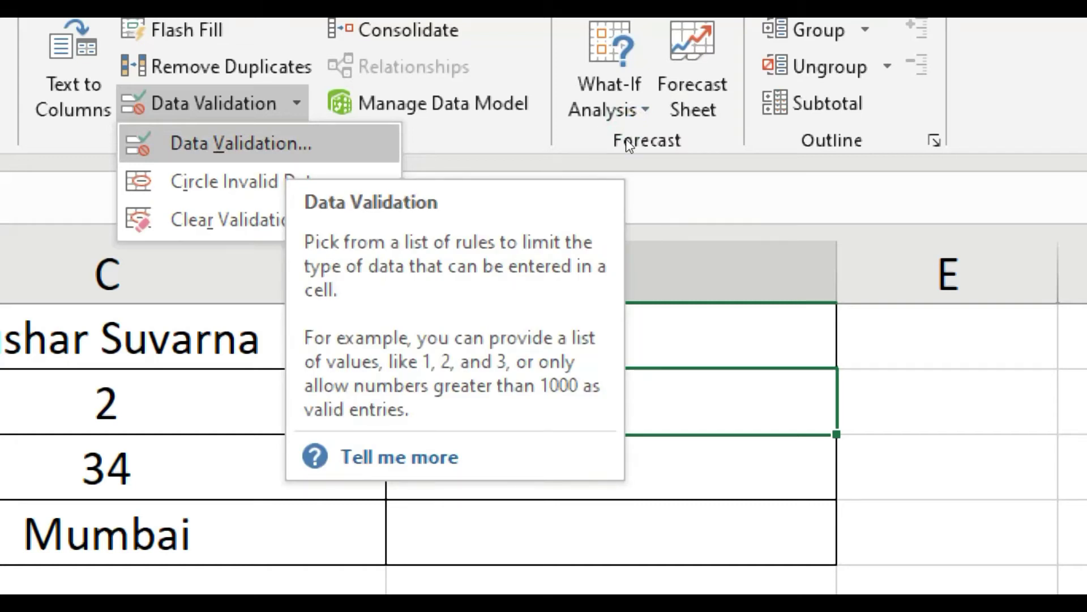
{"action": "key", "text": "Return"}
{"action": "left_click_drag", "start_coordinate": [615, 166], "coordinate": [769, 117]}
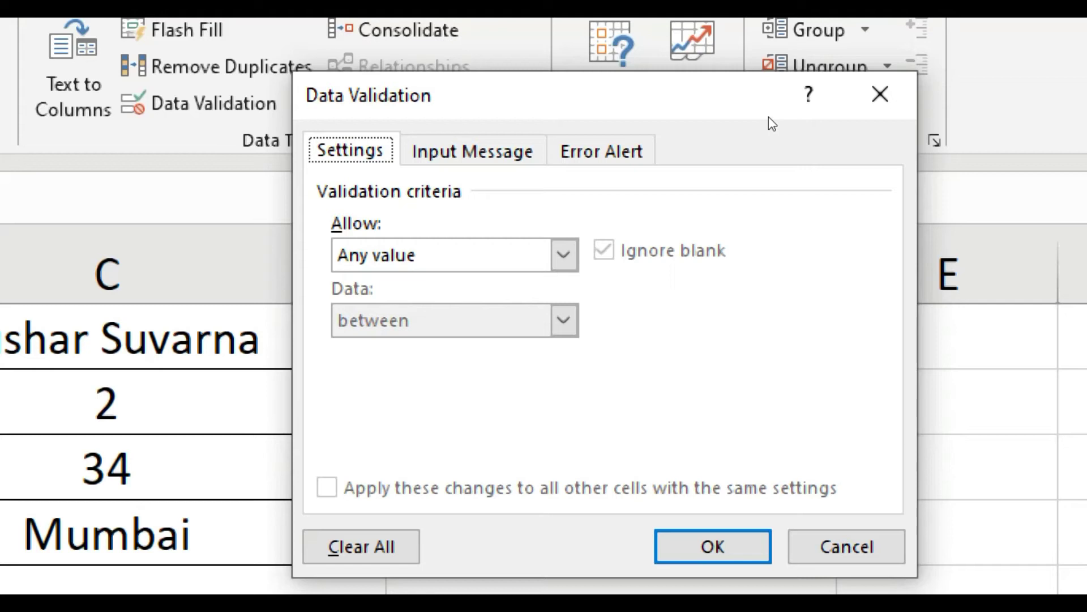
Look over the Input Message and Error Alert pages of the validation dialog.
{"action": "key", "text": "ctrl+Tab"}
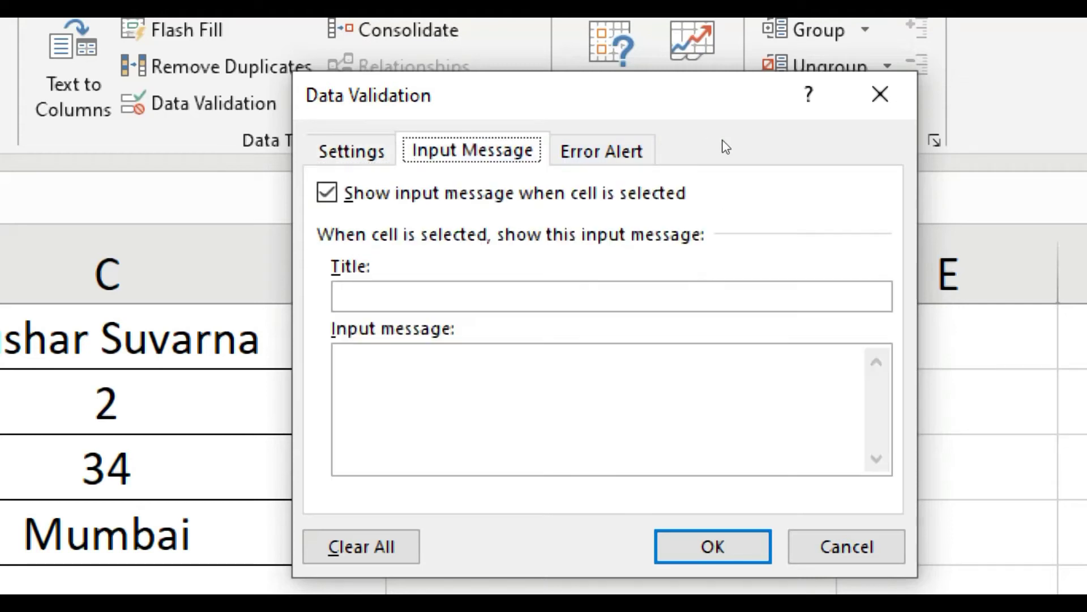
{"action": "key", "text": "ctrl+Tab"}
{"action": "key", "text": "ctrl+Tab"}
{"action": "key", "text": "ctrl+Tab"}
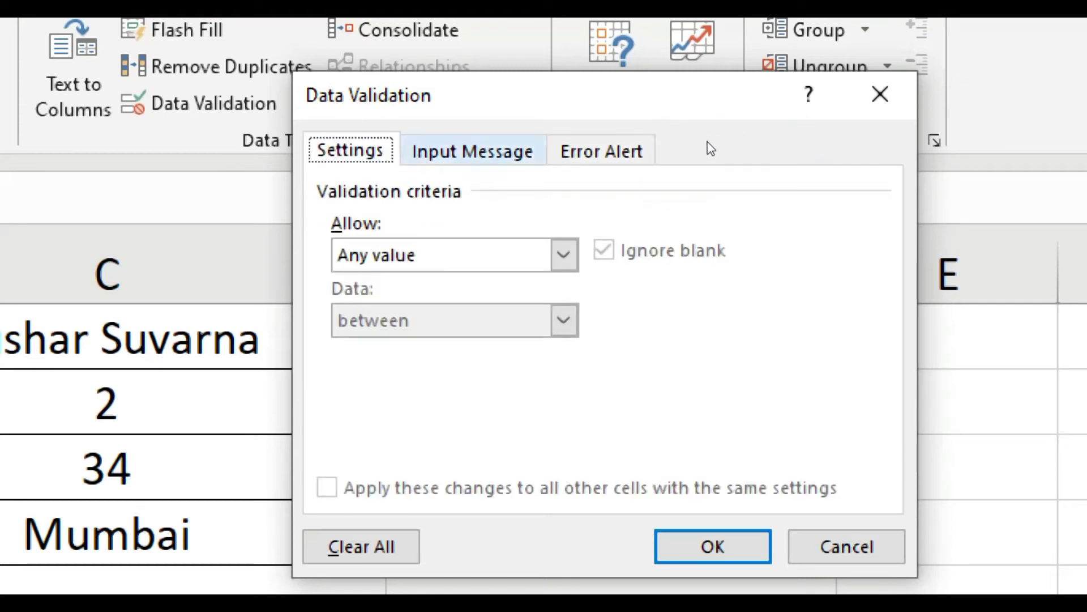
{"action": "key", "text": "ctrl+Tab"}
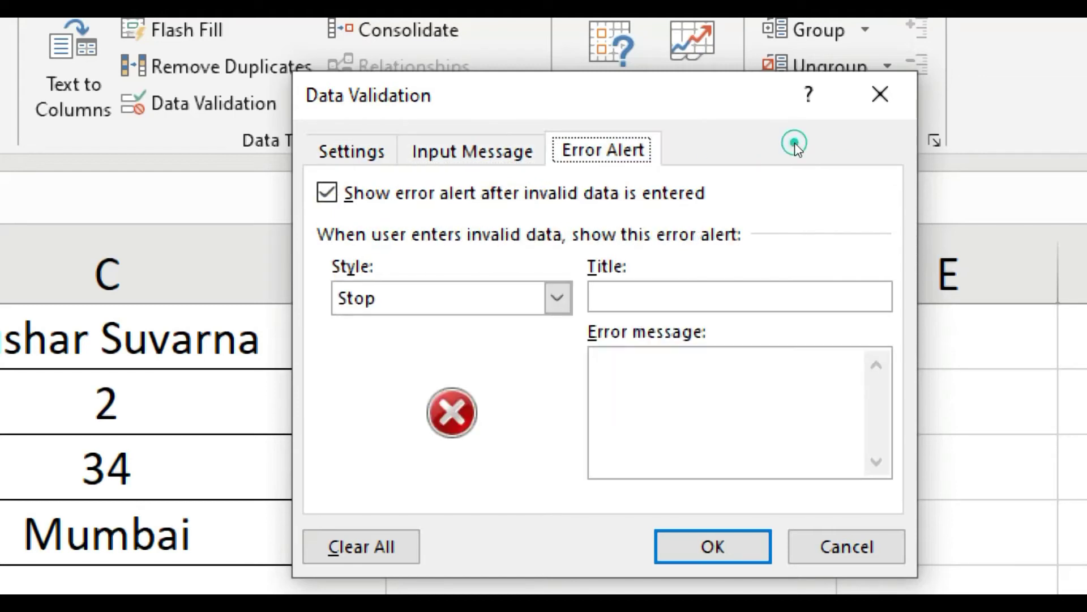
{"action": "key", "text": "ctrl+Tab"}
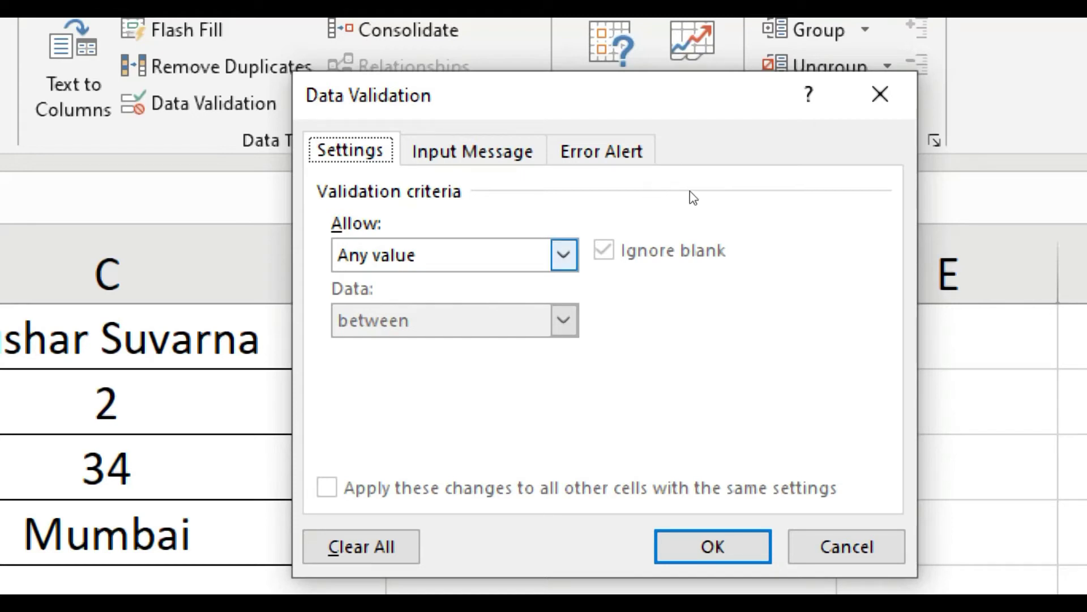
Set D2's criteria to Whole number with minimum 1 and maximum 3.
{"action": "key", "text": "Tab"}
{"action": "key", "text": "alt+Down"}
{"action": "key", "text": "Down"}
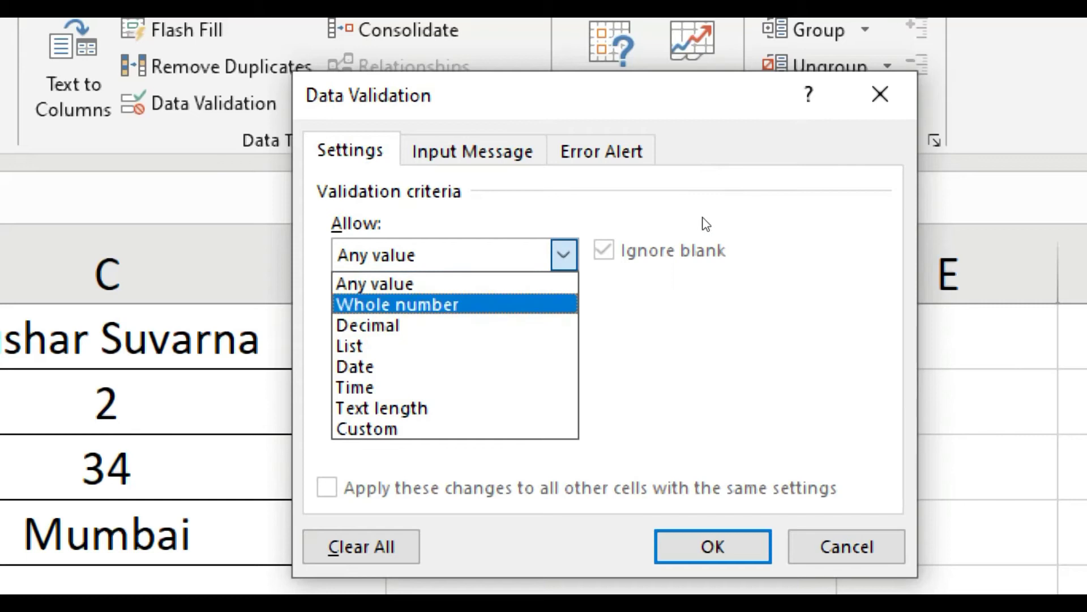
{"action": "left_click", "coordinate": [703, 220]}
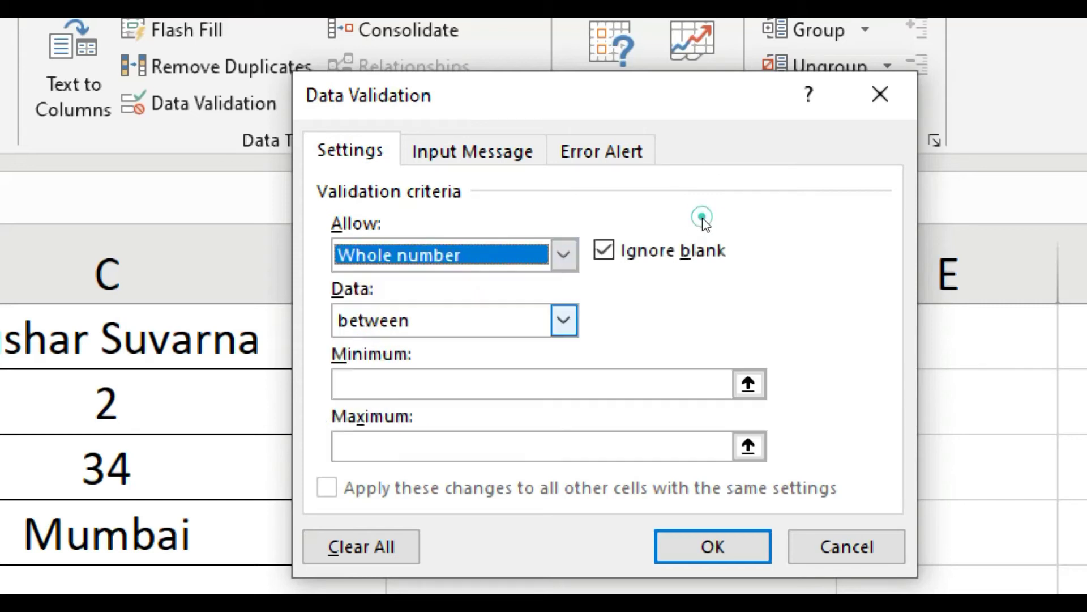
{"action": "left_click", "coordinate": [687, 259]}
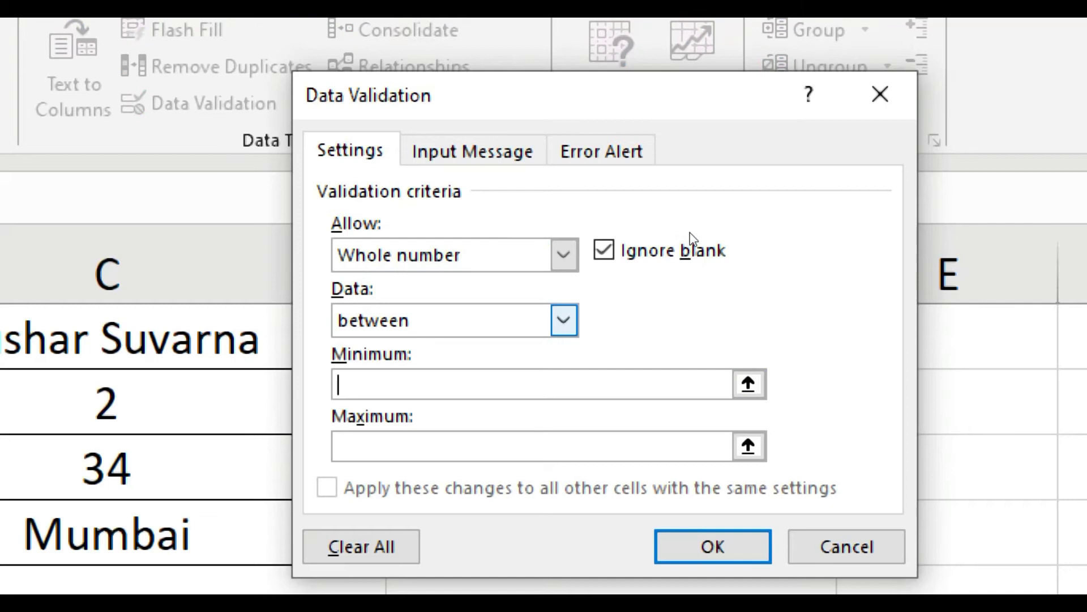
{"action": "type", "text": "1"}
{"action": "key", "text": "Tab"}
{"action": "type", "text": "3"}
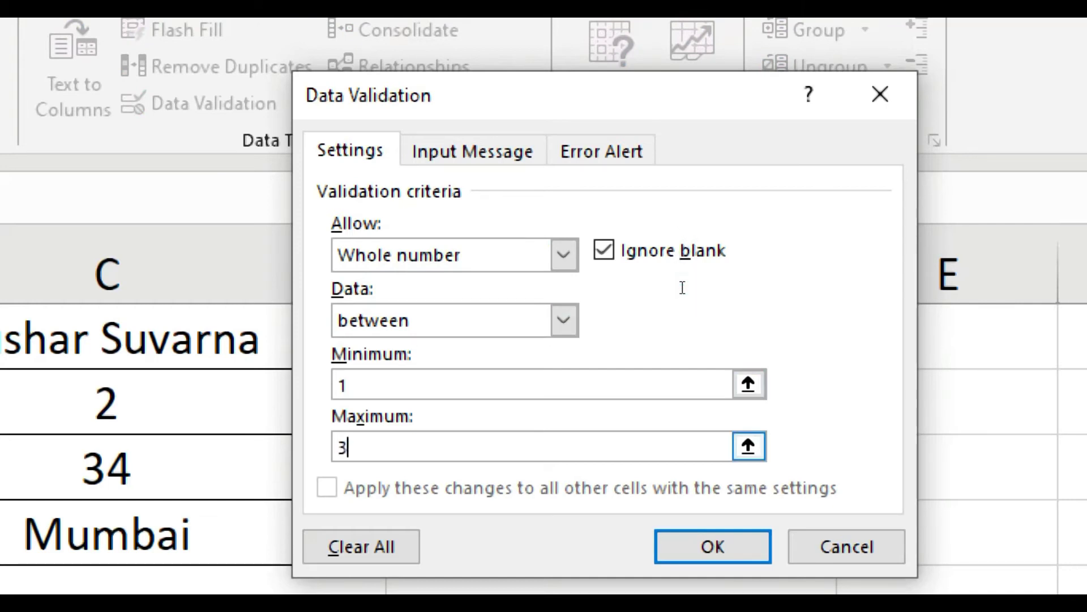
{"action": "key", "text": "ctrl+Tab"}
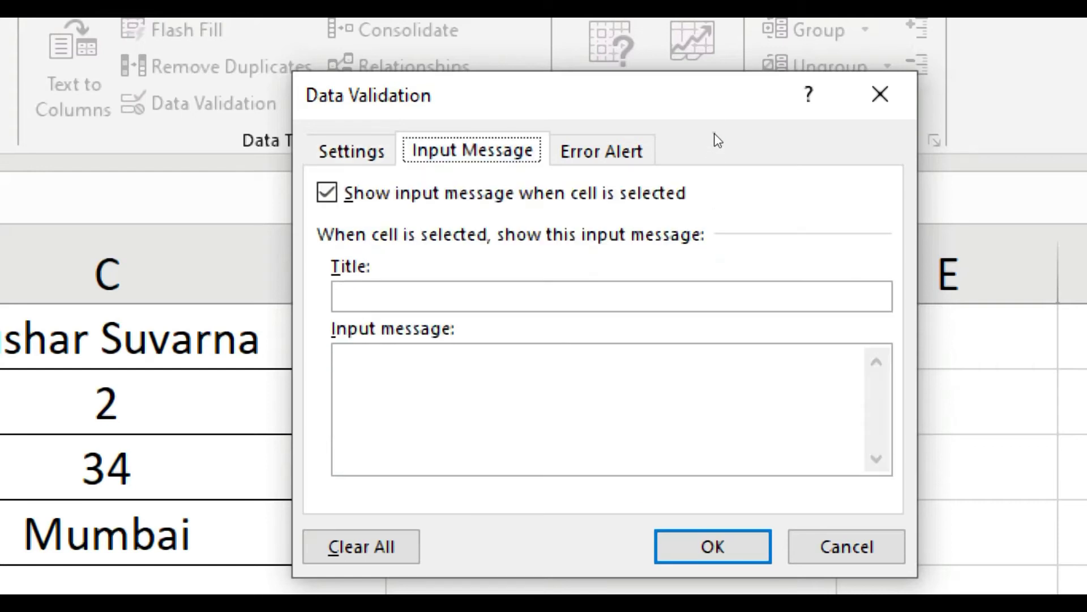
{"action": "left_click", "coordinate": [697, 218]}
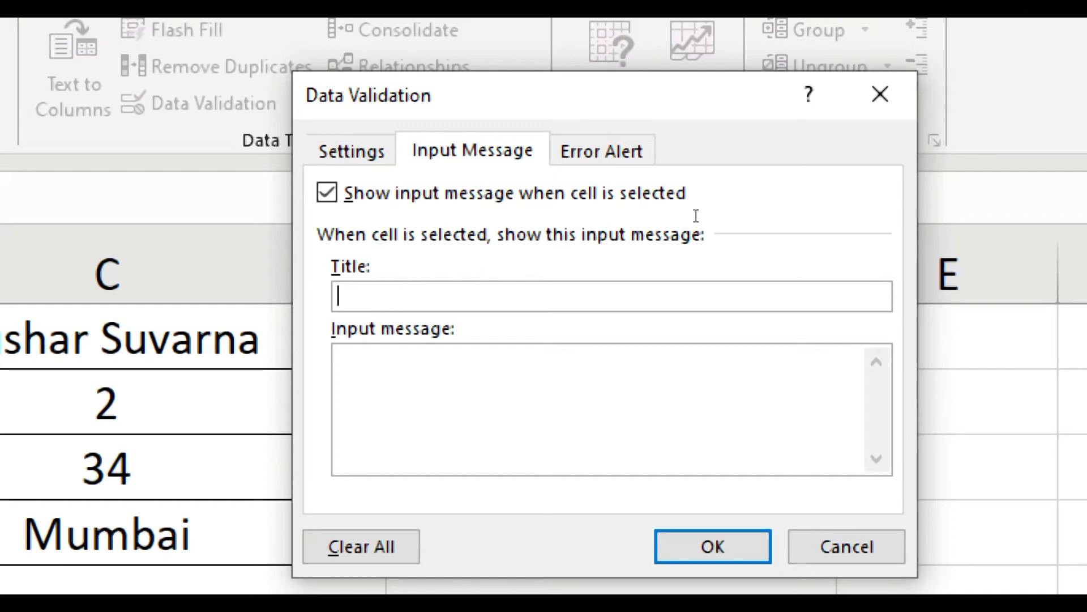
Give D2's input message the title 'Enter a value between 1 and 3'.
{"action": "type", "text": "Enter a value"}
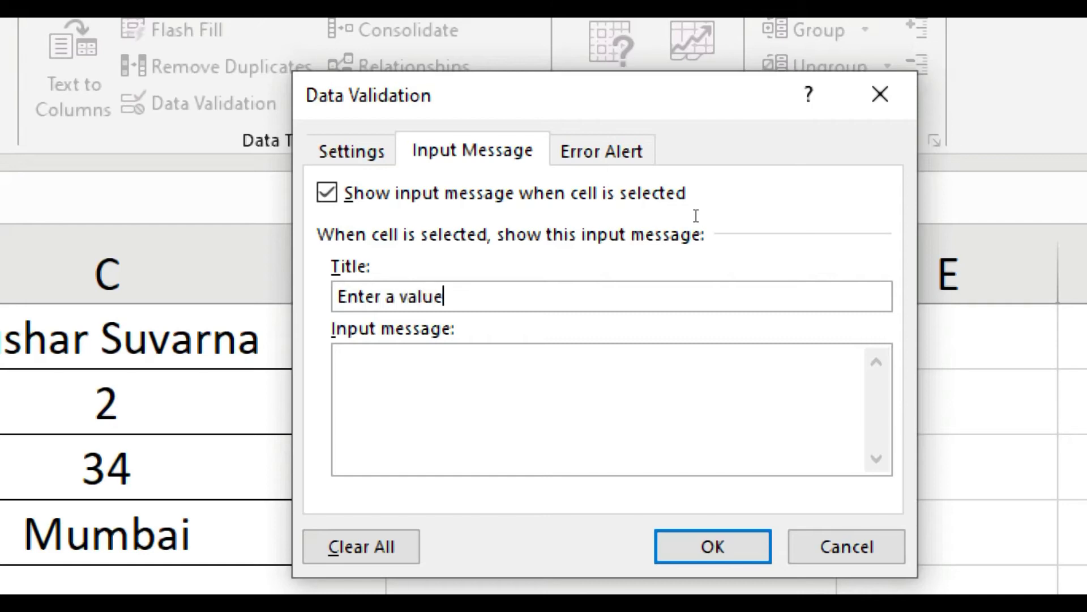
{"action": "type", "text": " between "}
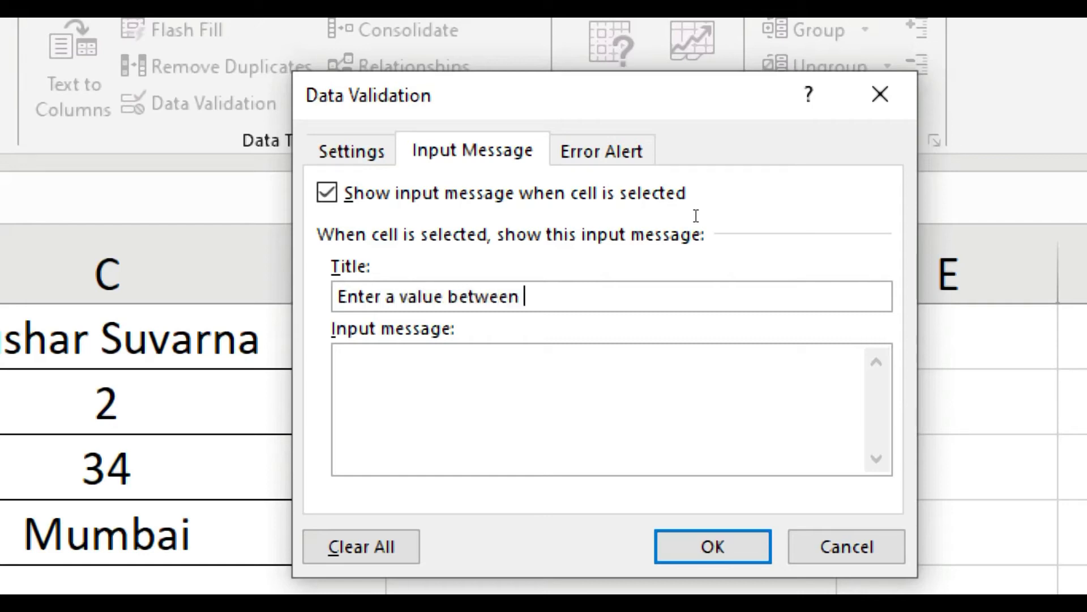
{"action": "type", "text": "1 and 3"}
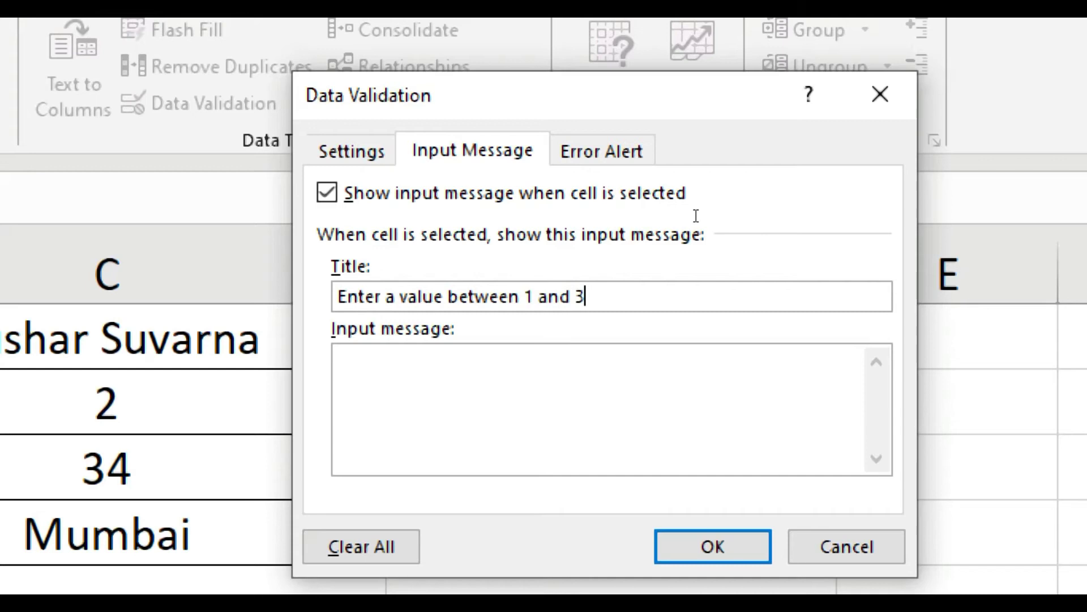
{"action": "key", "text": "ctrl+Tab"}
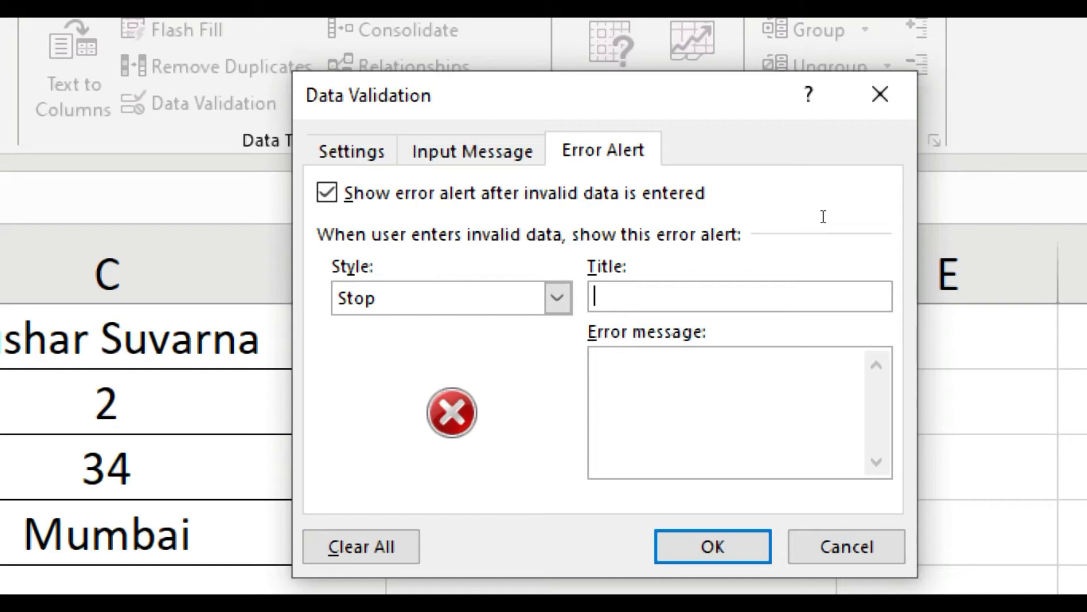
Title D2's error alert 'You have made an invalid entry'.
{"action": "type", "text": "You have made an invalud"}
{"action": "key", "text": "BackSpace"}
{"action": "key", "text": "BackSpace"}
{"action": "type", "text": "id entry"}
{"action": "key", "text": "Tab"}
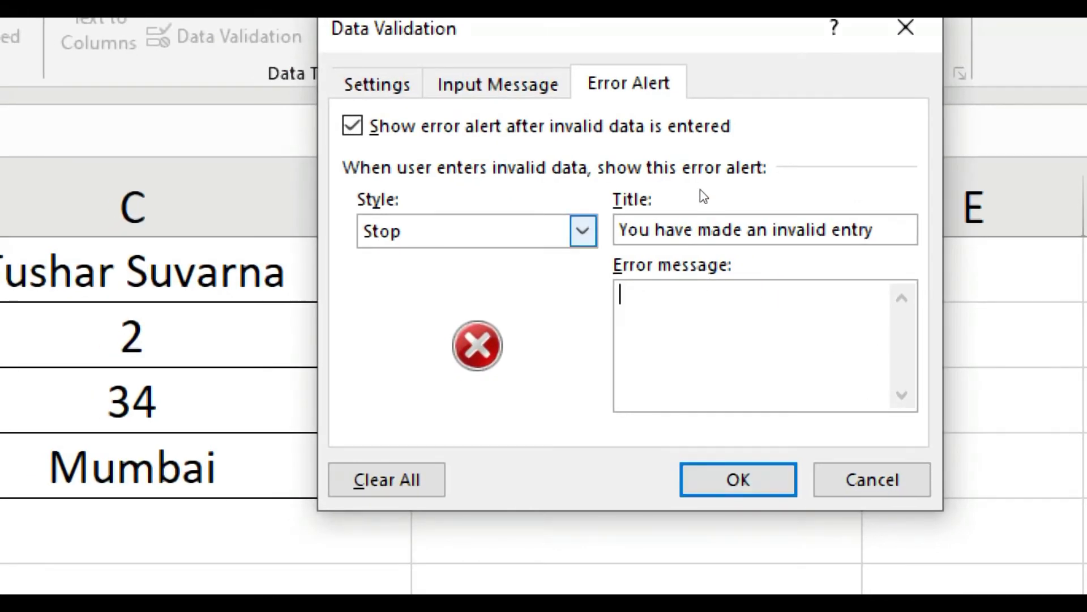
Review the validation settings pages and apply the rule to D2.
{"action": "key", "text": "ctrl+Tab"}
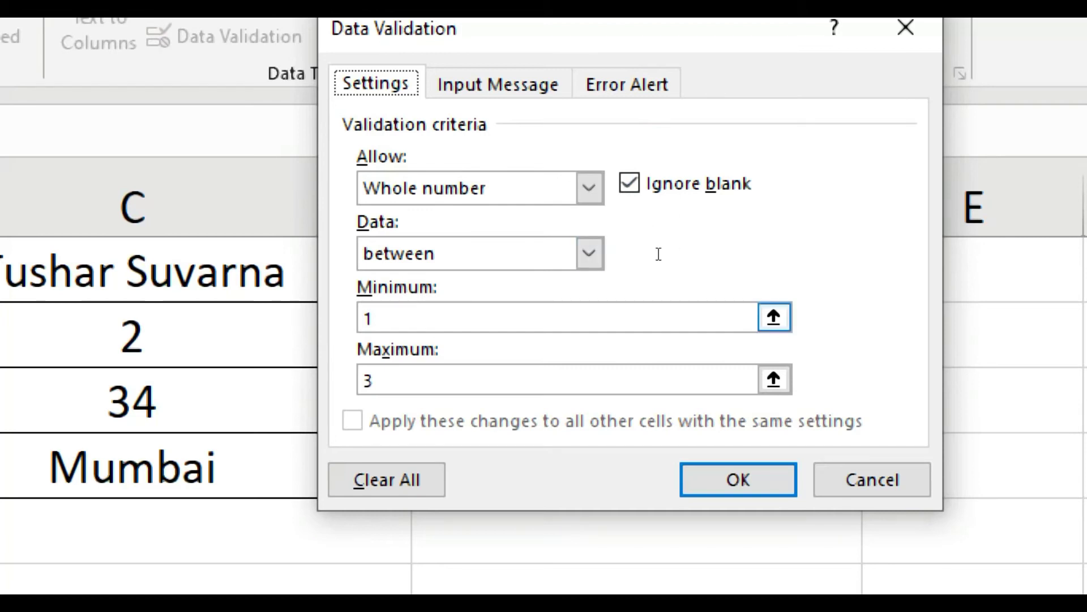
{"action": "key", "text": "ctrl+Tab"}
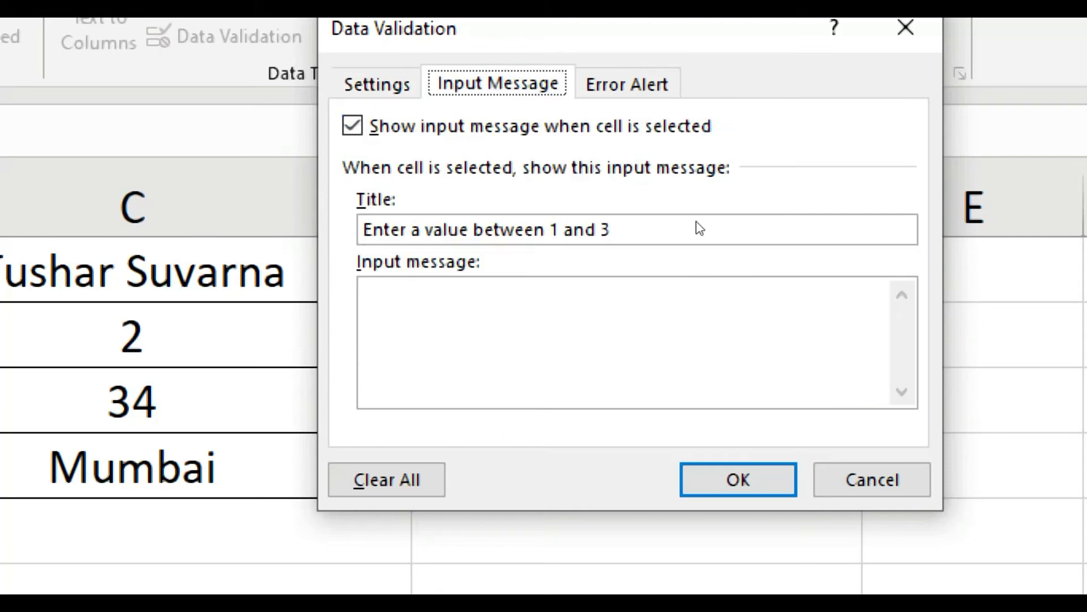
{"action": "key", "text": "ctrl+Tab"}
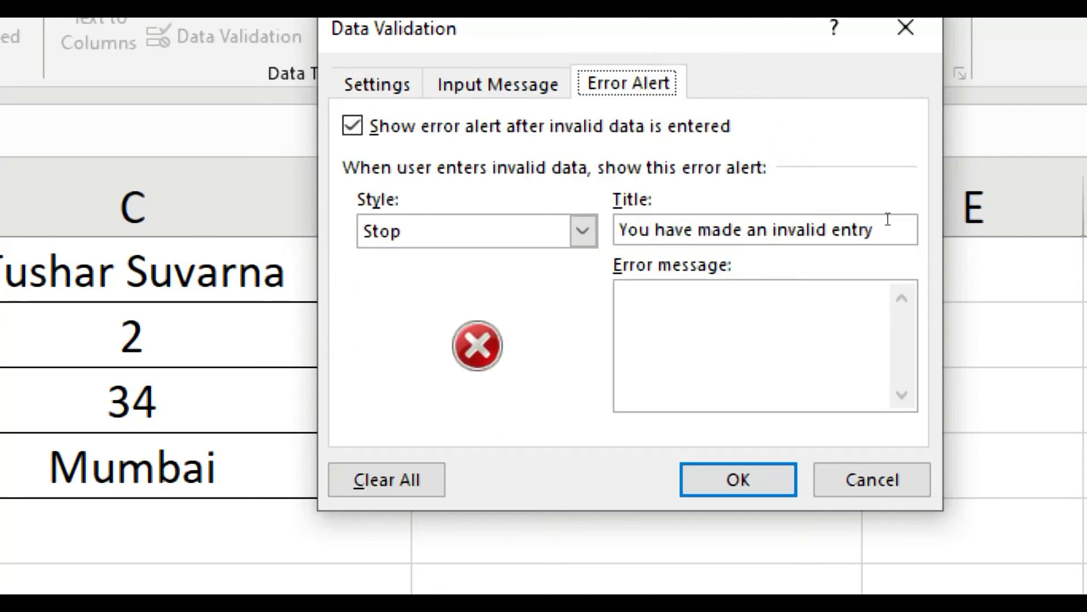
{"action": "left_click", "coordinate": [796, 249]}
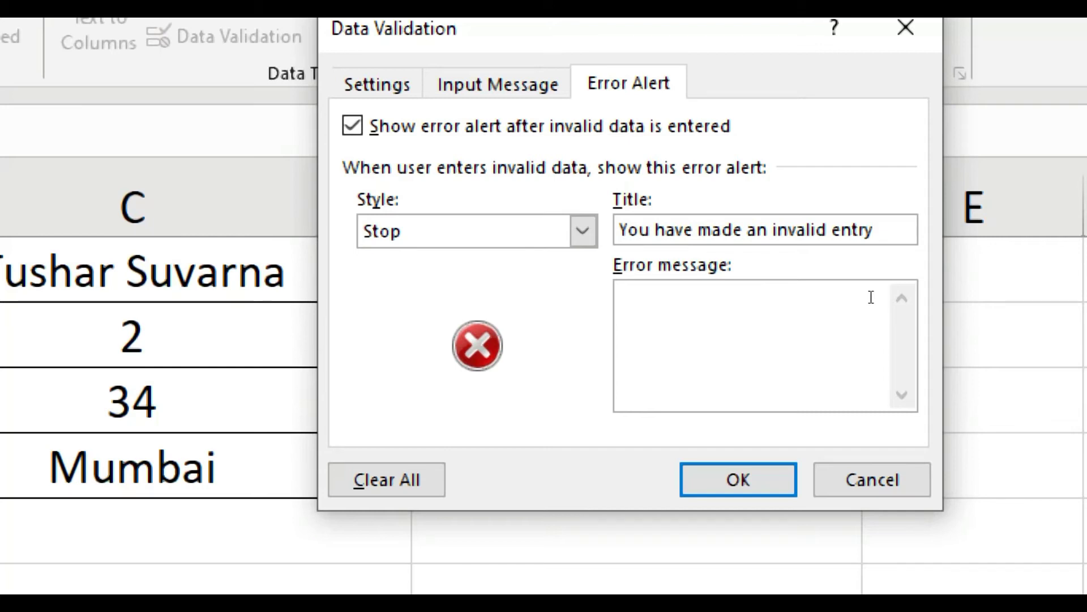
{"action": "key", "text": "Return"}
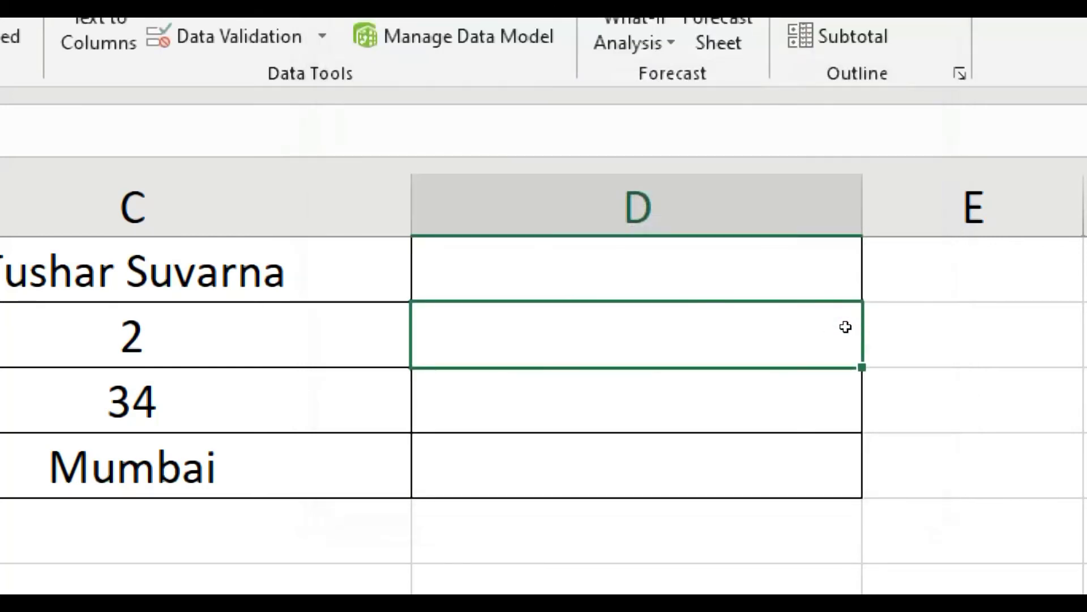
{"action": "left_click", "coordinate": [785, 307]}
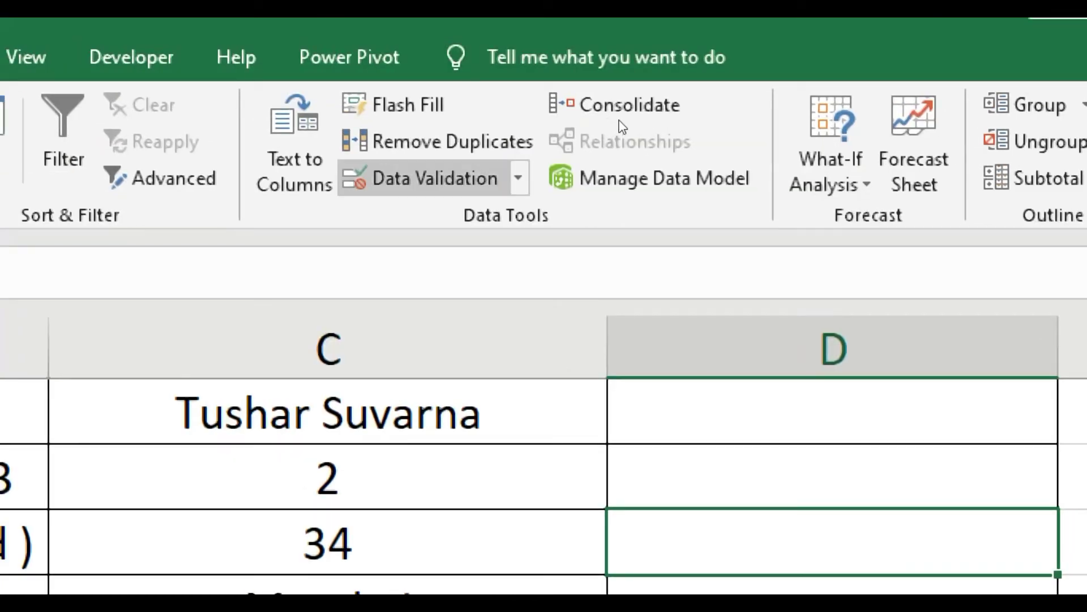
Open Data Validation for D3 and set Allow to Whole number.
{"action": "left_click", "coordinate": [518, 178]}
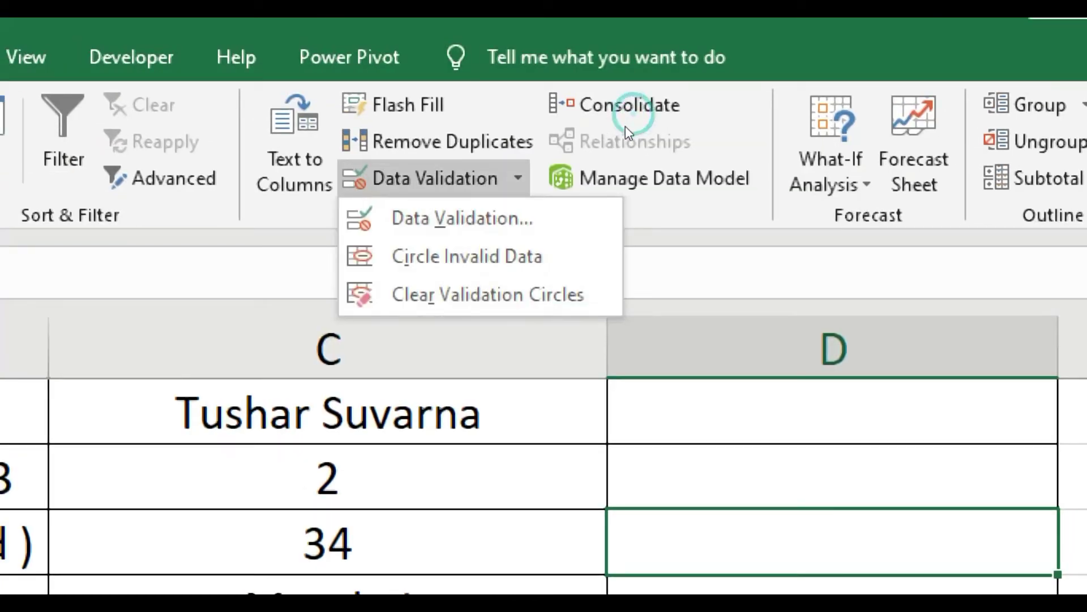
{"action": "left_click", "coordinate": [463, 218]}
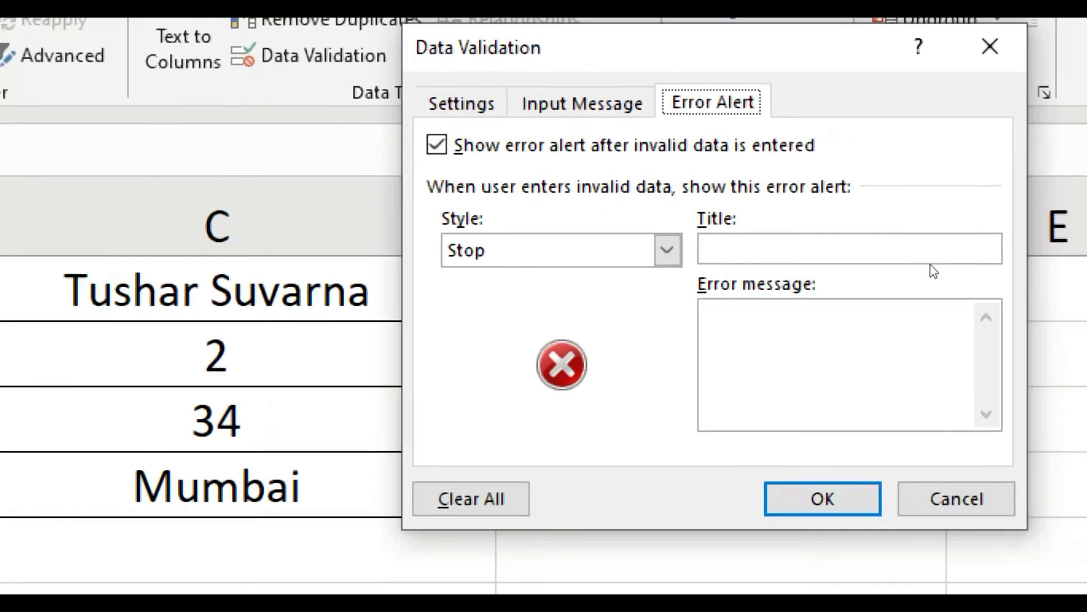
{"action": "left_click", "coordinate": [461, 103]}
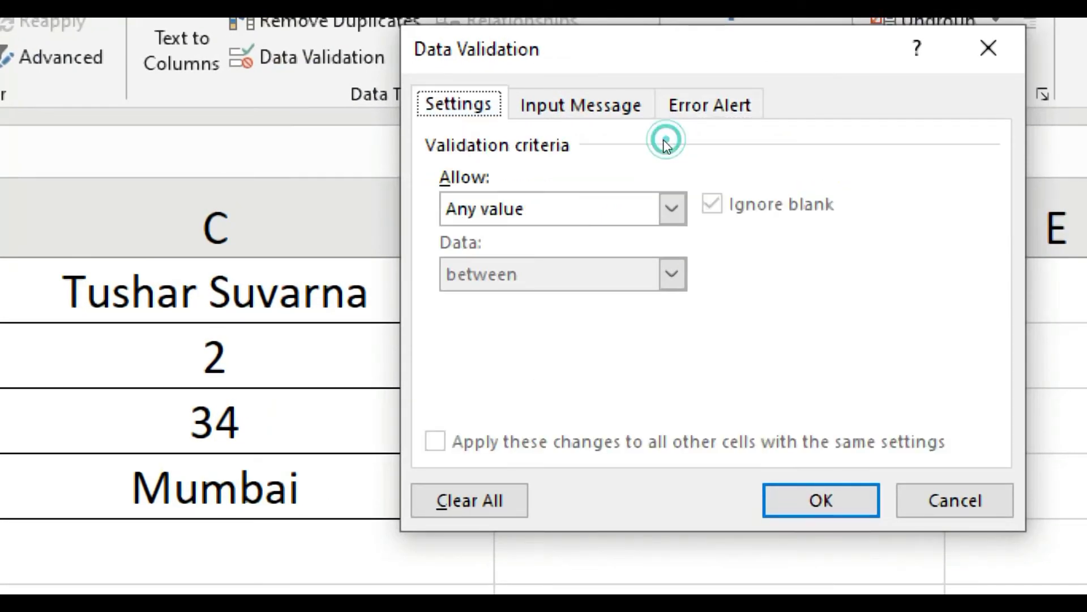
{"action": "left_click", "coordinate": [672, 209]}
{"action": "left_click", "coordinate": [506, 258]}
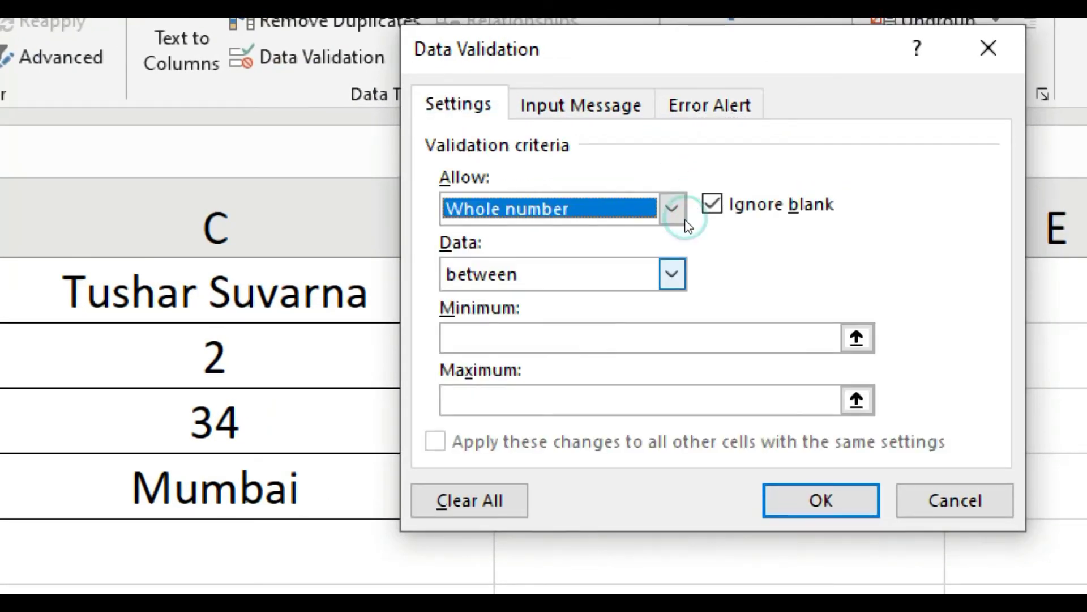
{"action": "left_click", "coordinate": [672, 274]}
{"action": "left_click", "coordinate": [665, 302]}
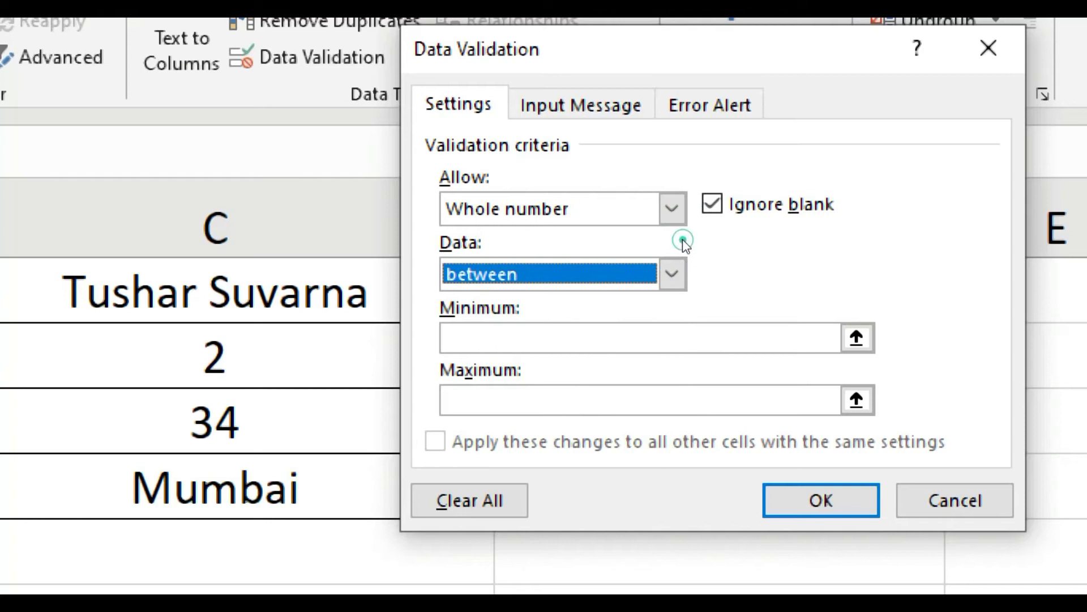
Set the condition to greater than with minimum 18, then go to Input Message.
{"action": "left_click", "coordinate": [657, 338]}
{"action": "type", "text": "18"}
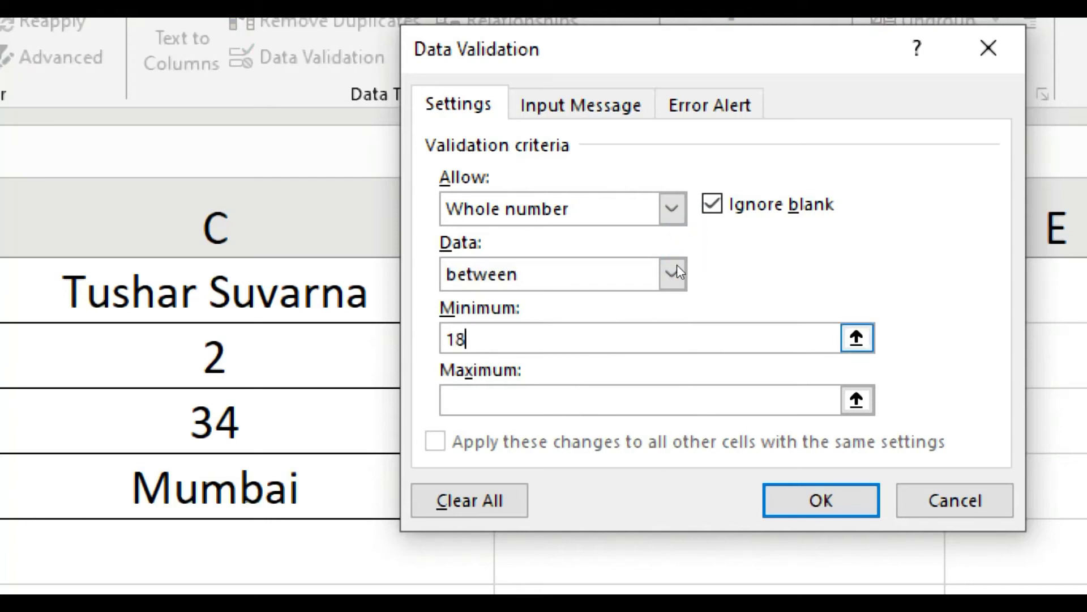
{"action": "key", "text": "Tab"}
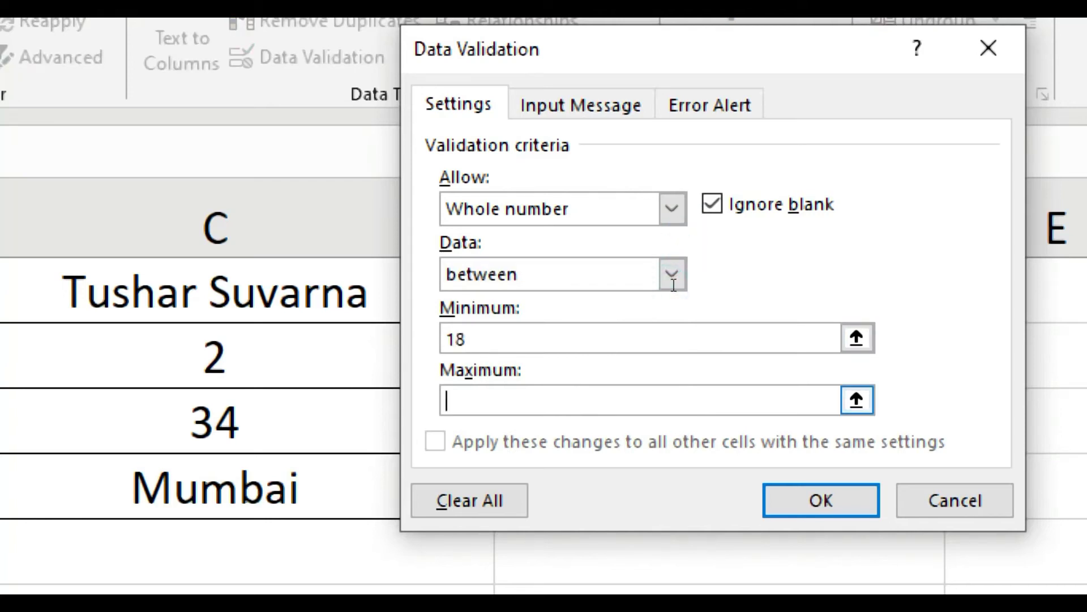
{"action": "type", "text": "65"}
{"action": "left_click", "coordinate": [673, 274]}
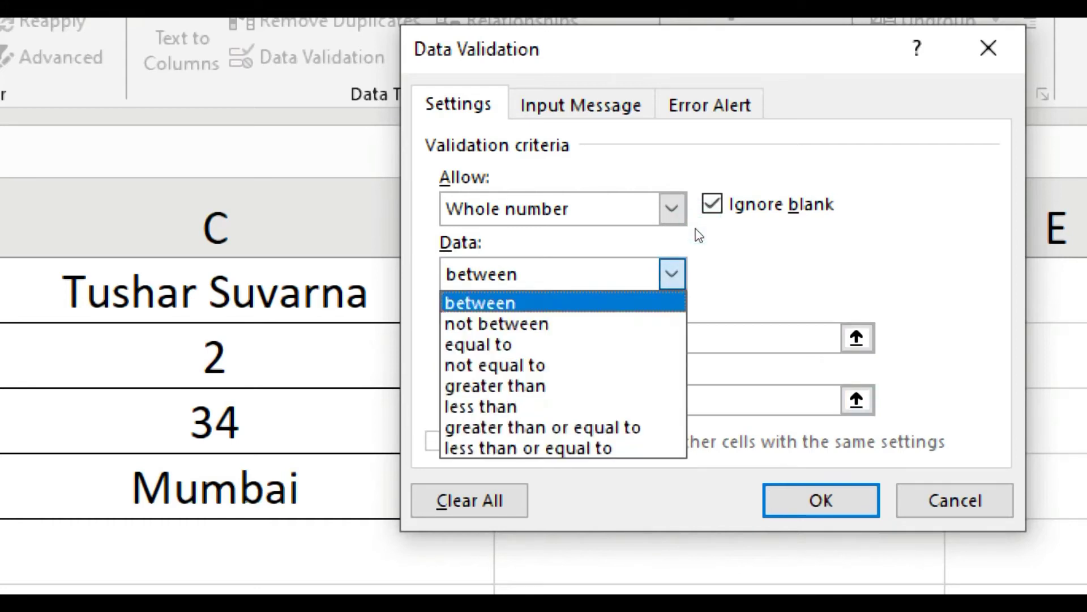
{"action": "key", "text": "Down"}
{"action": "key", "text": "Down"}
{"action": "key", "text": "Down"}
{"action": "key", "text": "Down"}
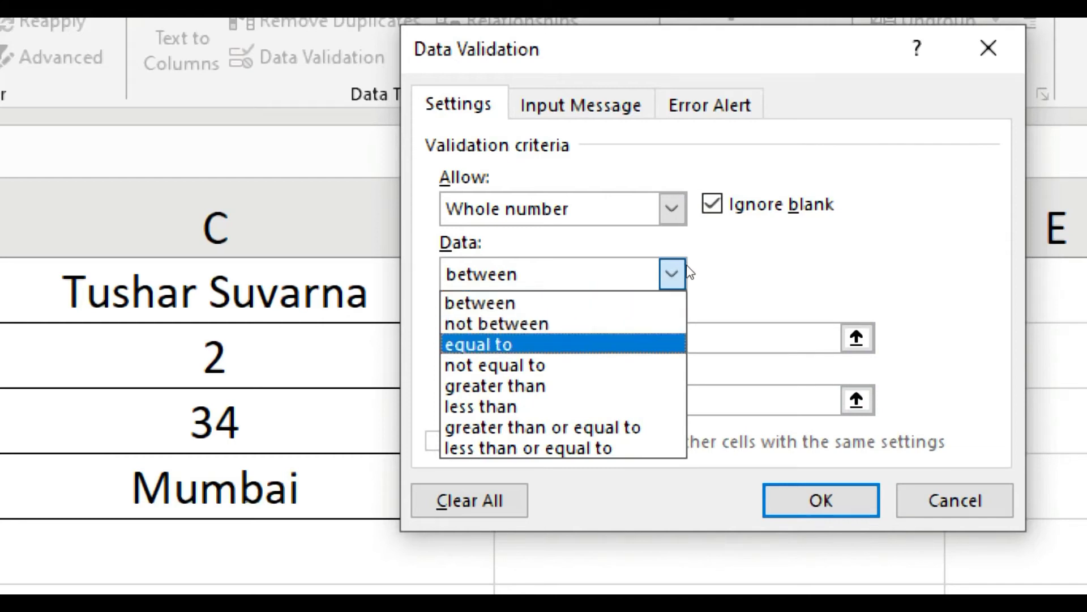
{"action": "key", "text": "Return"}
{"action": "left_click", "coordinate": [688, 253]}
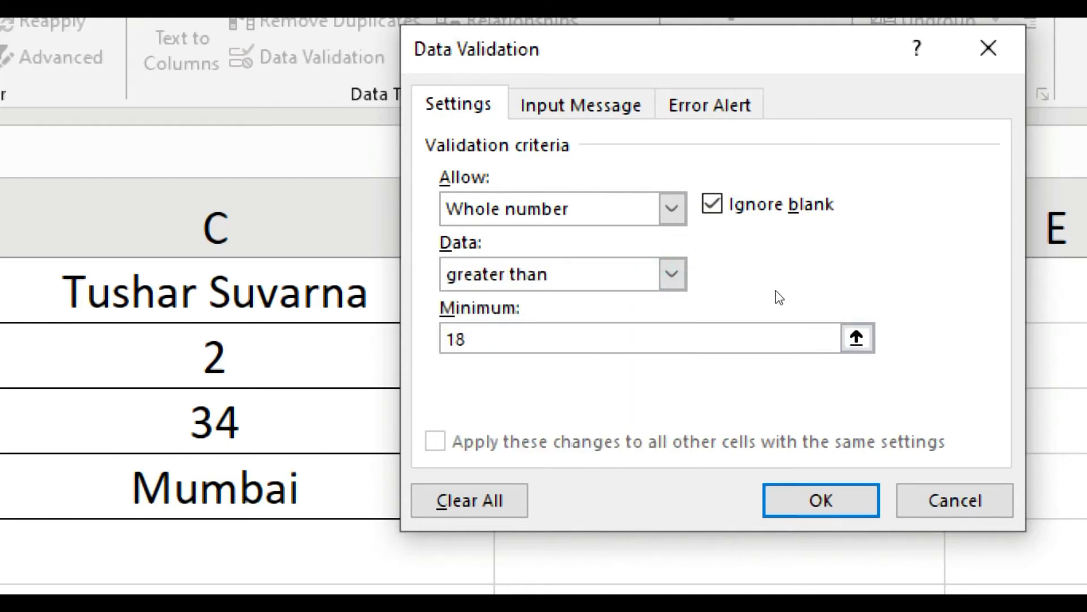
{"action": "key", "text": "ctrl+Tab"}
{"action": "left_click", "coordinate": [711, 238]}
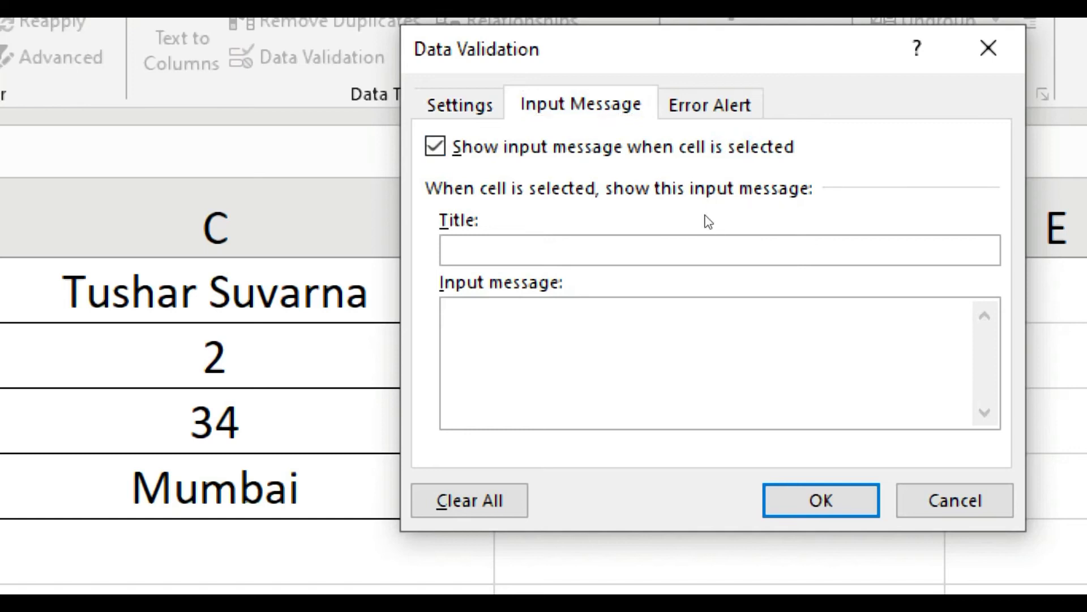
Type D3's input-message title 'Enter a value greater than 19', fixing typos.
{"action": "type", "text": "Enter a value graatern t"}
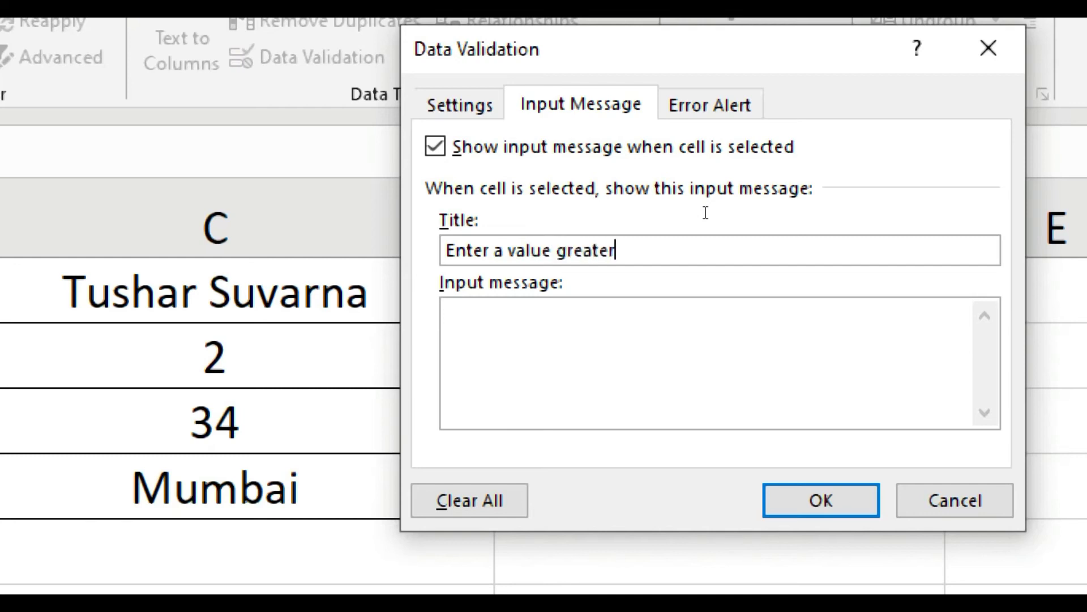
{"action": "key", "text": "BackSpace"}
{"action": "key", "text": "BackSpace"}
{"action": "key", "text": "BackSpace"}
{"action": "type", "text": "than 19"}
Correct the title to 'greater than 18', add error title 'Value entered is incorrect', and apply.
{"action": "key", "text": "BackSpace"}
{"action": "type", "text": "8"}
{"action": "left_click", "coordinate": [754, 91]}
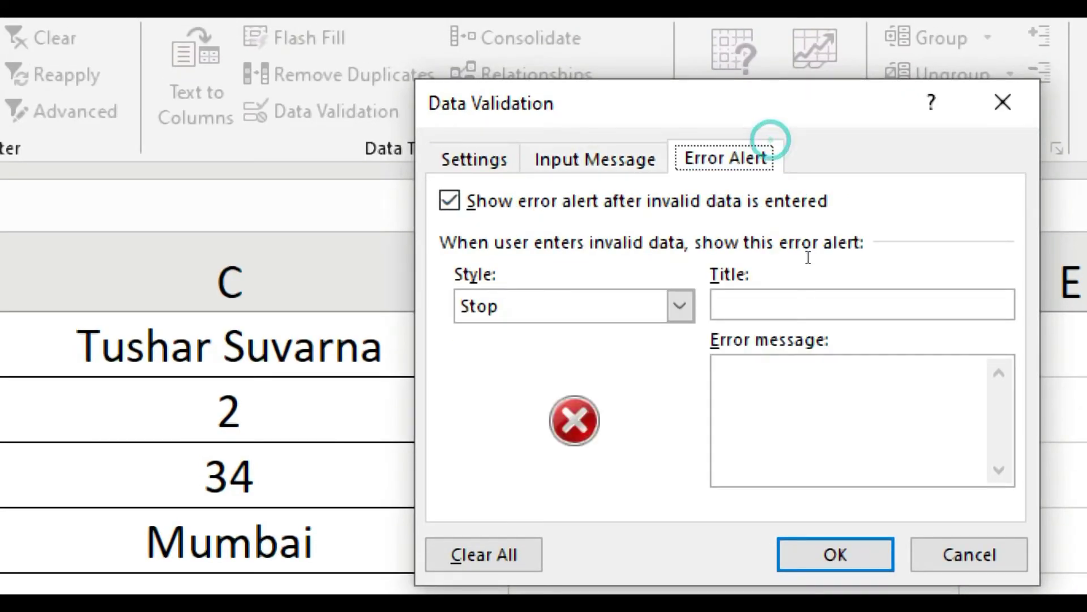
{"action": "type", "text": "Value"}
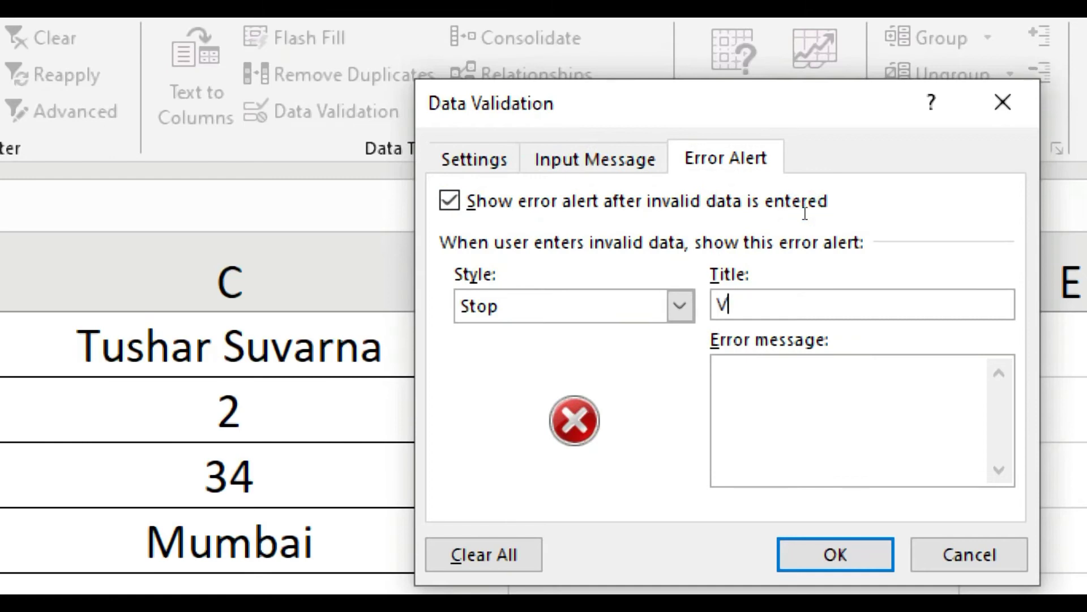
{"action": "key", "text": "BackSpace"}
{"action": "key", "text": "BackSpace"}
{"action": "type", "text": "ue entered "}
{"action": "type", "text": "in"}
{"action": "key", "text": "BackSpace"}
{"action": "type", "text": "s incorrect"}
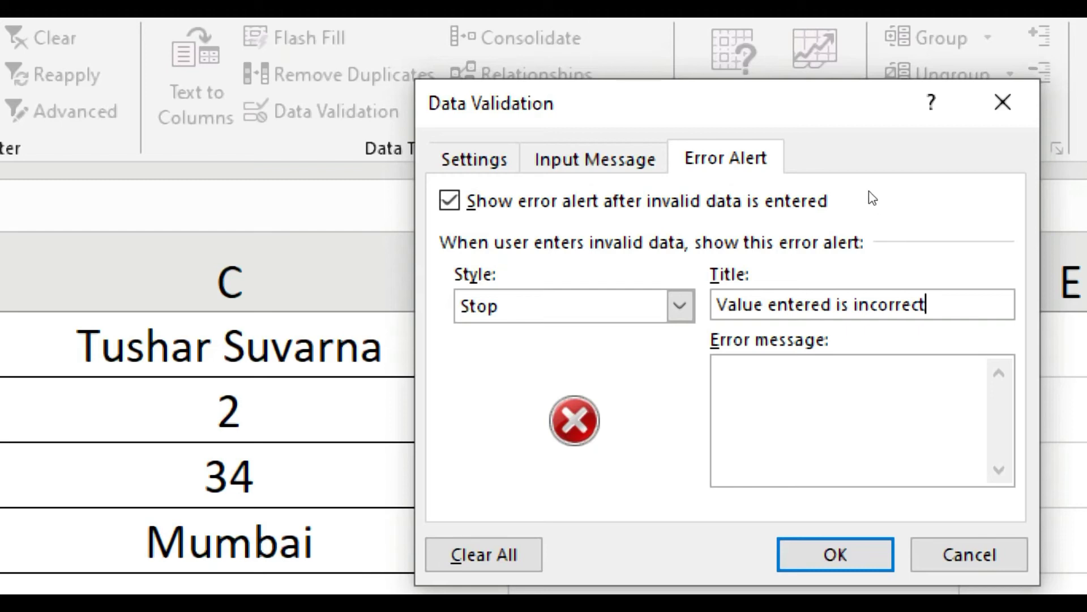
{"action": "key", "text": "Return"}
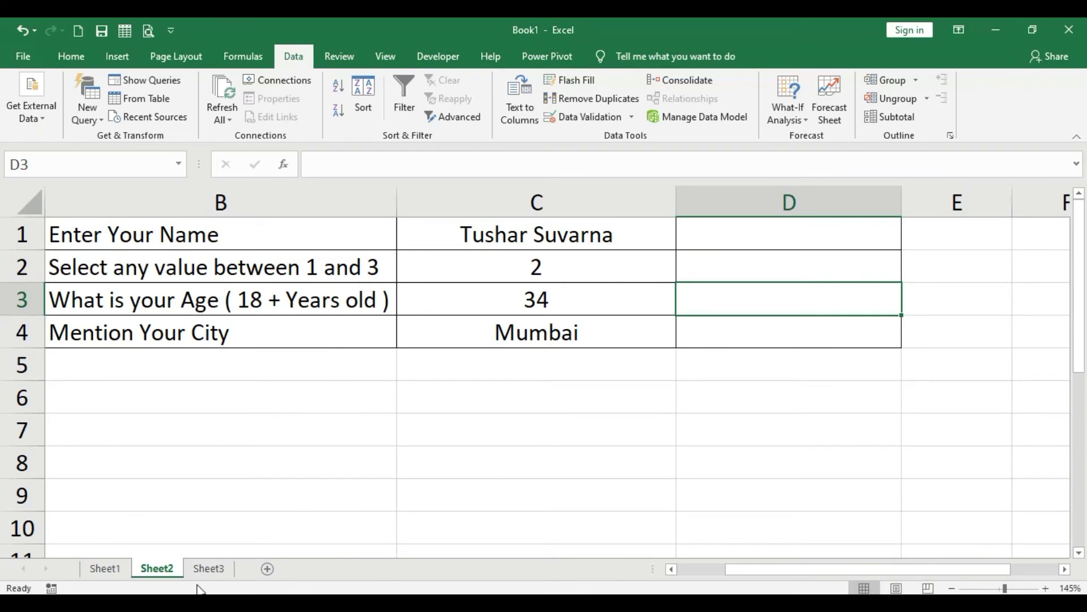
{"action": "left_click", "coordinate": [209, 569]}
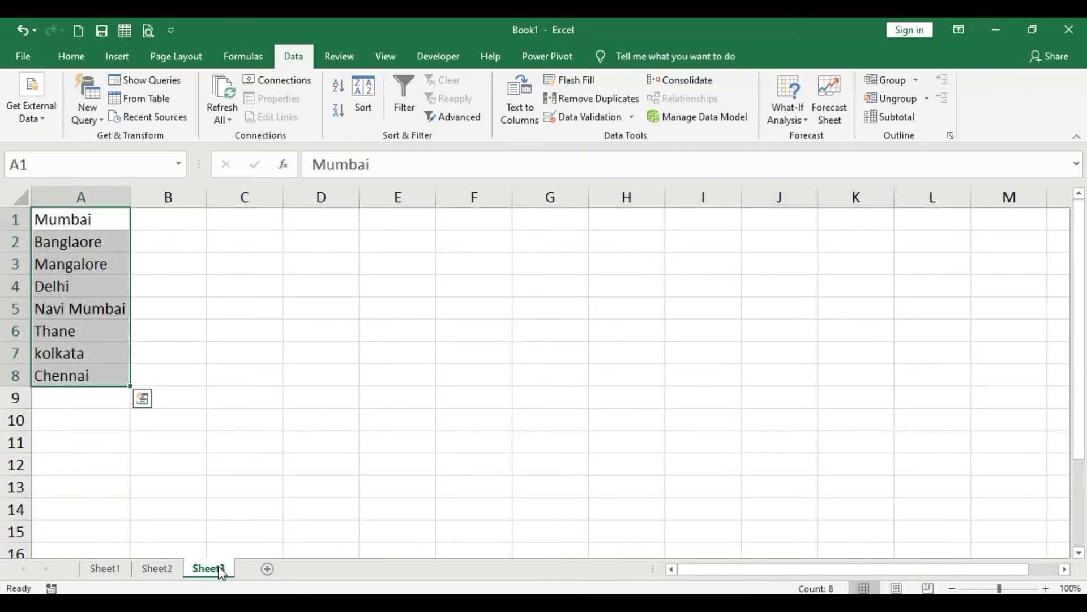
{"action": "left_click", "coordinate": [279, 300]}
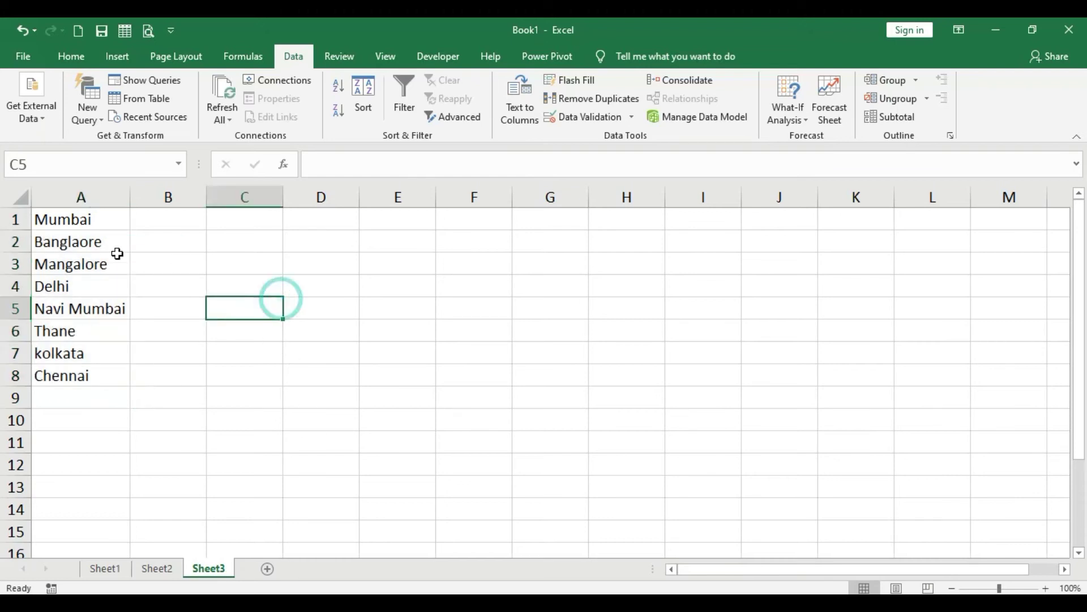
{"action": "left_click_drag", "start_coordinate": [94, 221], "coordinate": [97, 374]}
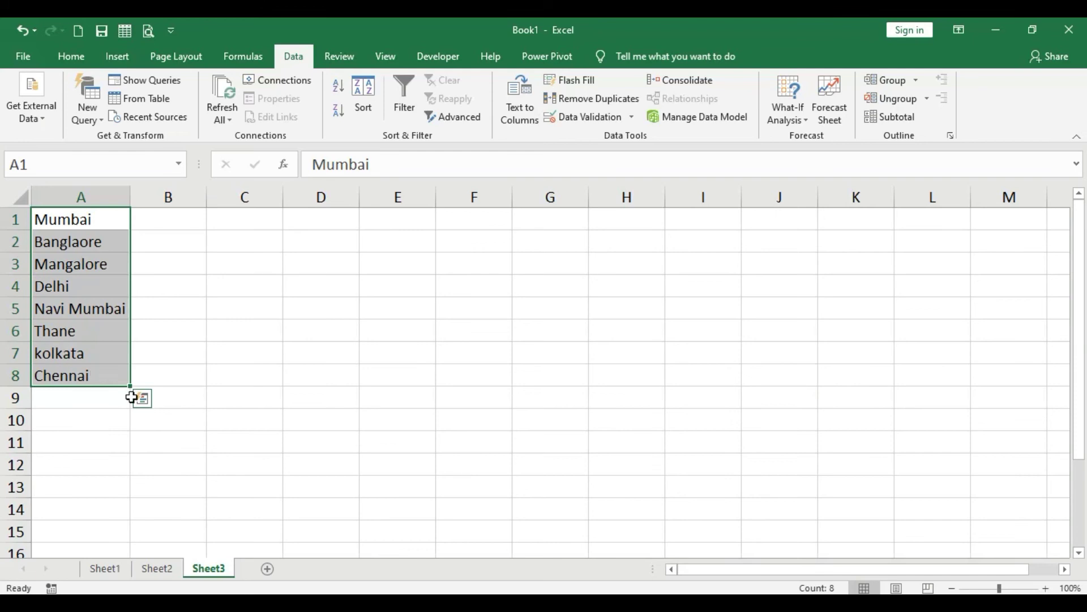
{"action": "left_click", "coordinate": [160, 448]}
{"action": "left_click", "coordinate": [172, 573]}
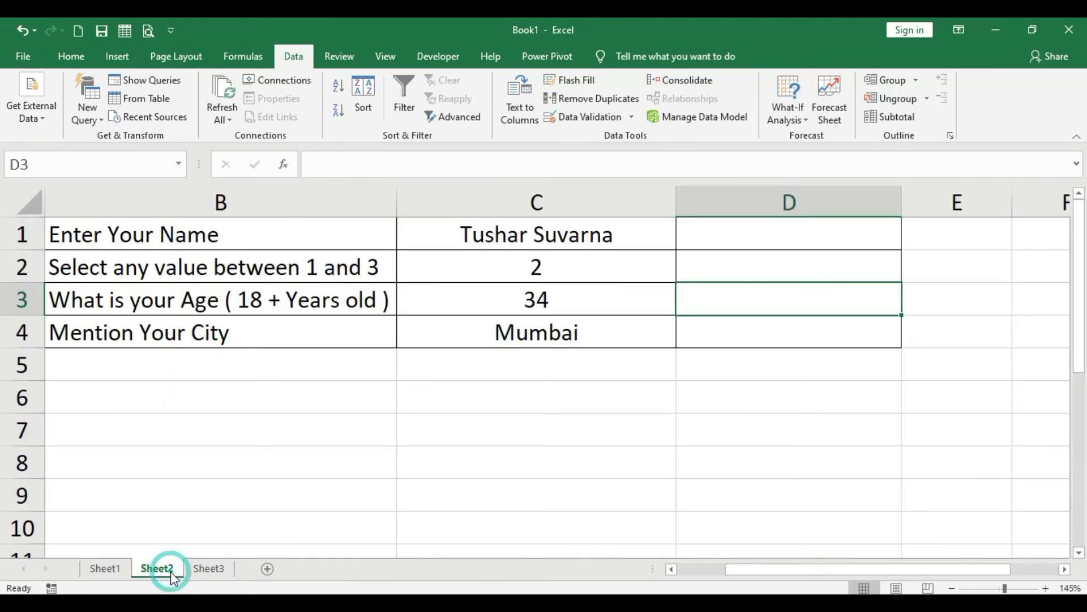
{"action": "left_click", "coordinate": [140, 340]}
{"action": "left_click", "coordinate": [825, 333]}
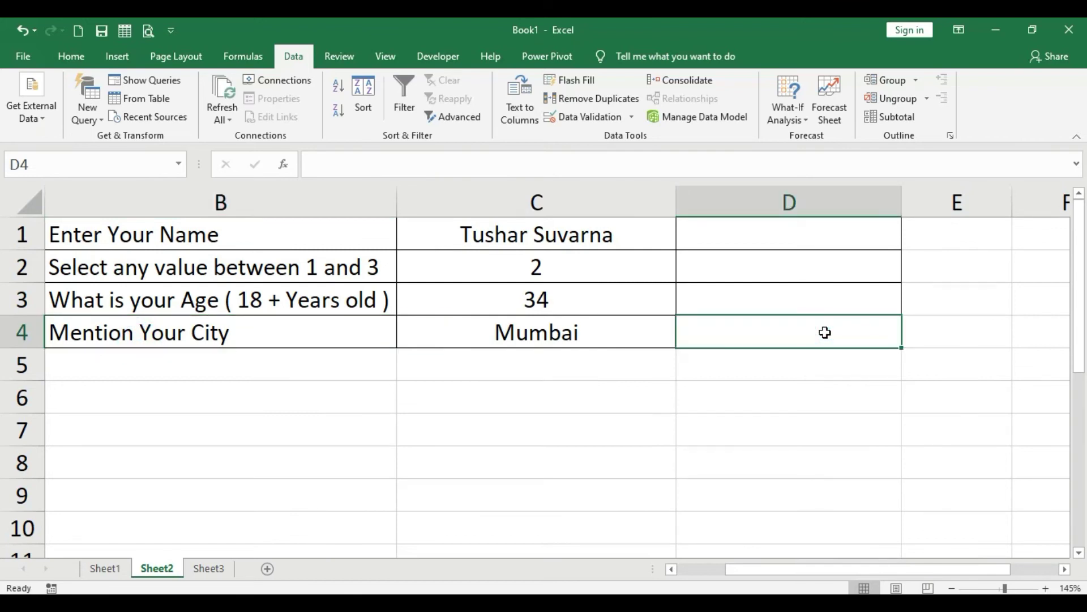
{"action": "left_click", "coordinate": [630, 116]}
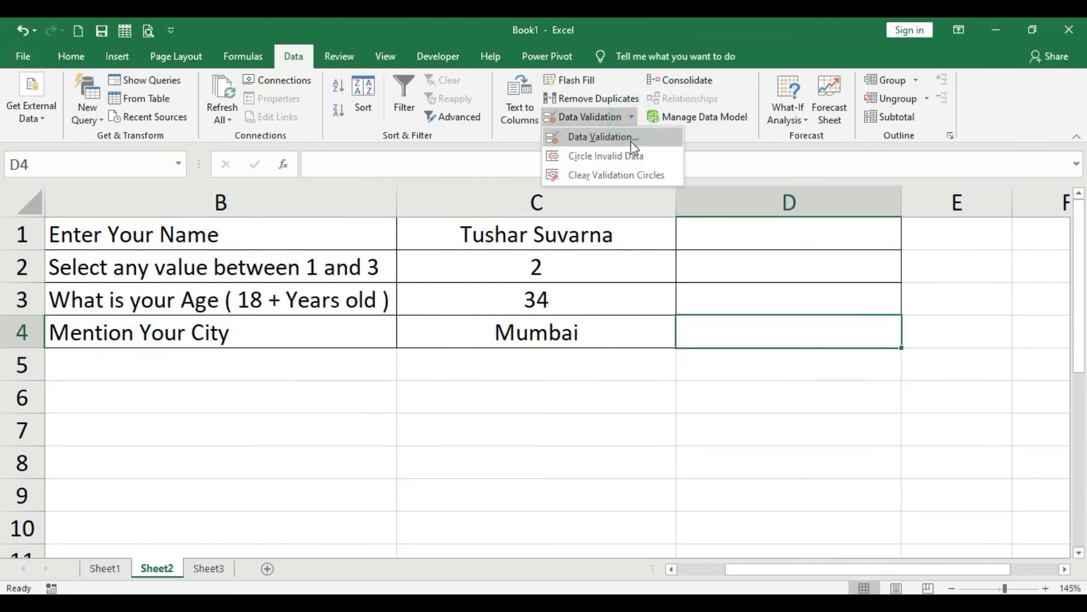
Give D4 a List validation sourced from Sheet3!$A$1:$A$8 and apply it.
{"action": "left_click", "coordinate": [633, 141]}
{"action": "left_click", "coordinate": [653, 145]}
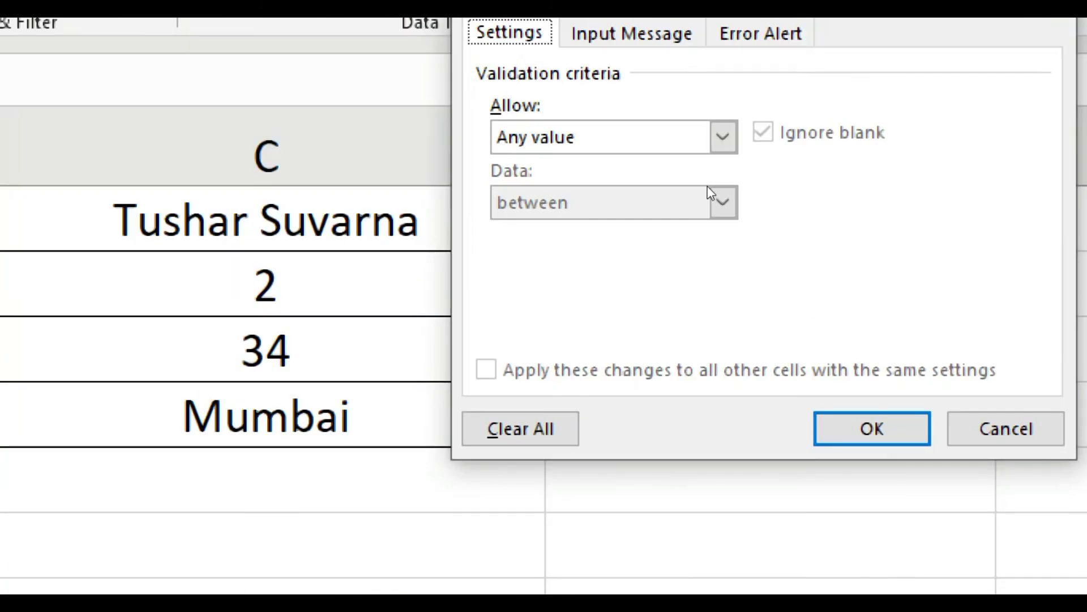
{"action": "left_click", "coordinate": [722, 136]}
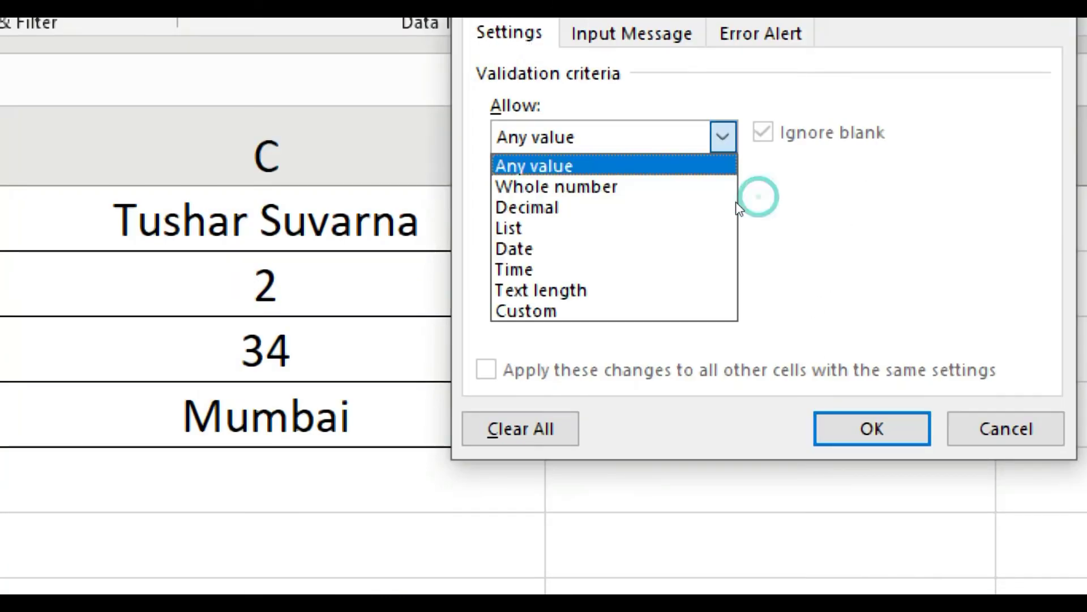
{"action": "left_click", "coordinate": [714, 243]}
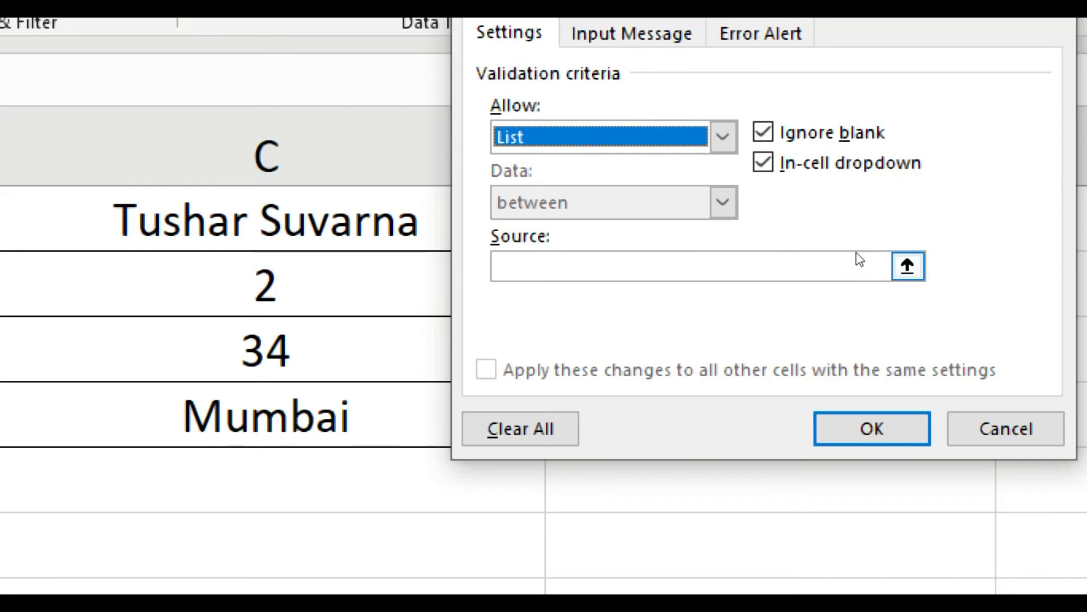
{"action": "left_click", "coordinate": [906, 266]}
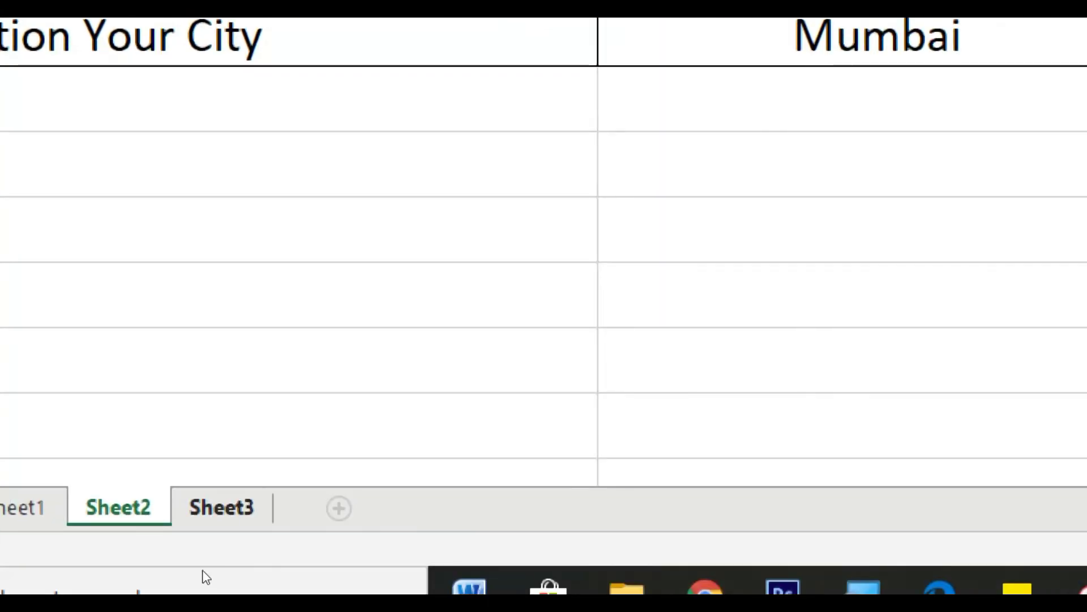
{"action": "left_click", "coordinate": [220, 508]}
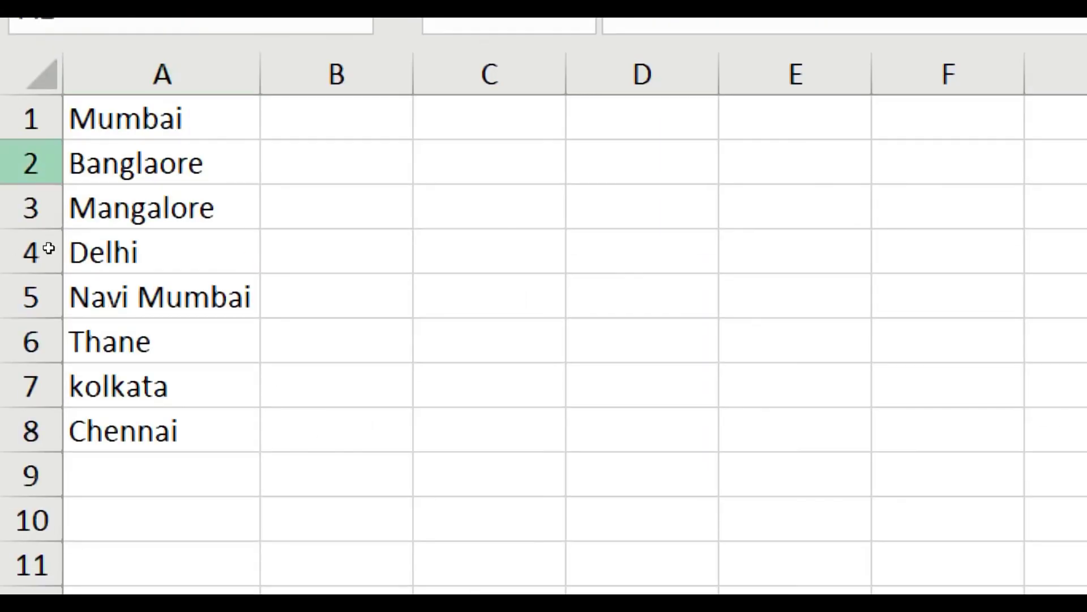
{"action": "left_click_drag", "start_coordinate": [78, 217], "coordinate": [77, 381]}
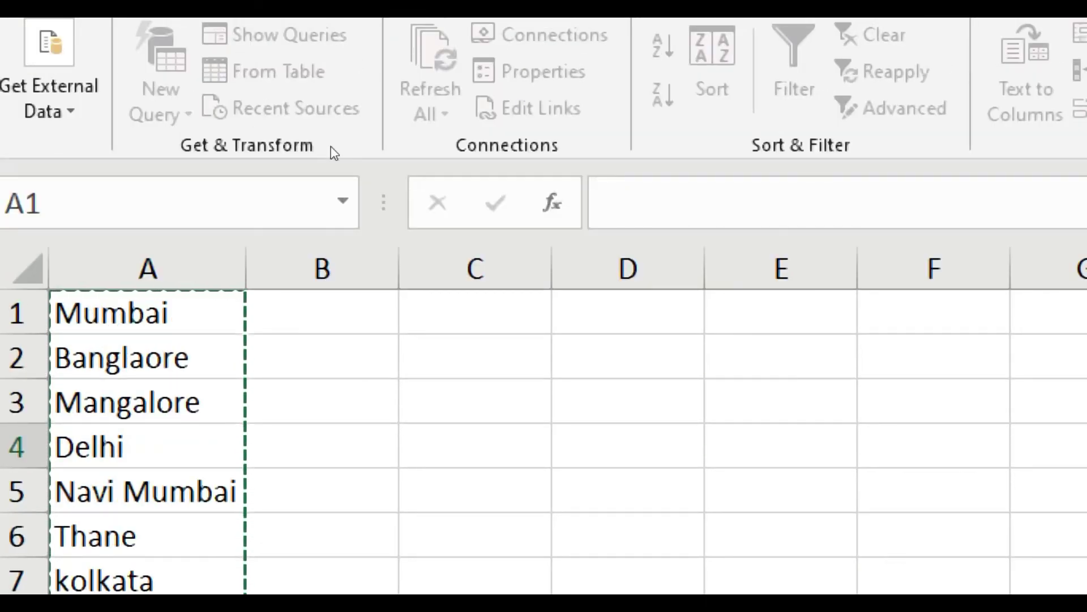
{"action": "key", "text": "Return"}
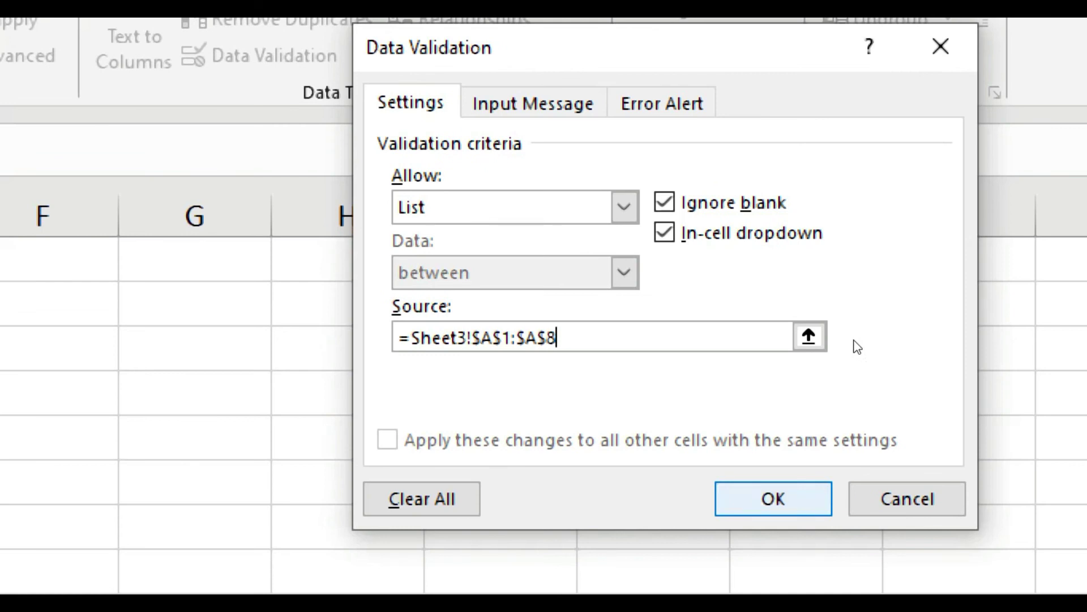
{"action": "key", "text": "Return"}
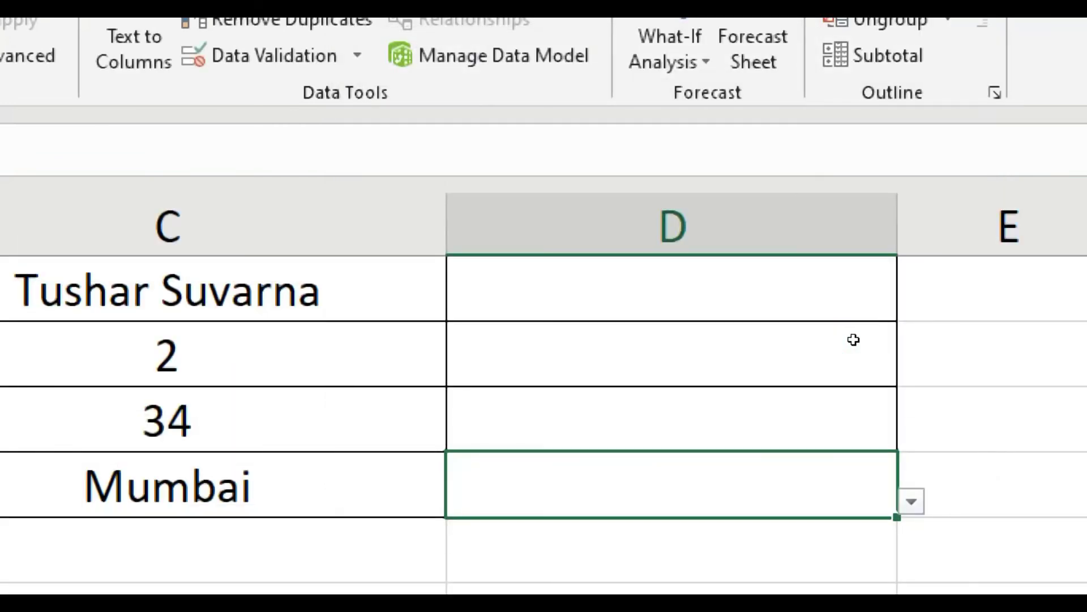
Browse D4's city dropdown list and close it without choosing.
{"action": "key", "text": "Right"}
{"action": "key", "text": "Left"}
{"action": "key", "text": "alt+Down"}
{"action": "key", "text": "Down"}
{"action": "key", "text": "Down"}
{"action": "key", "text": "Down"}
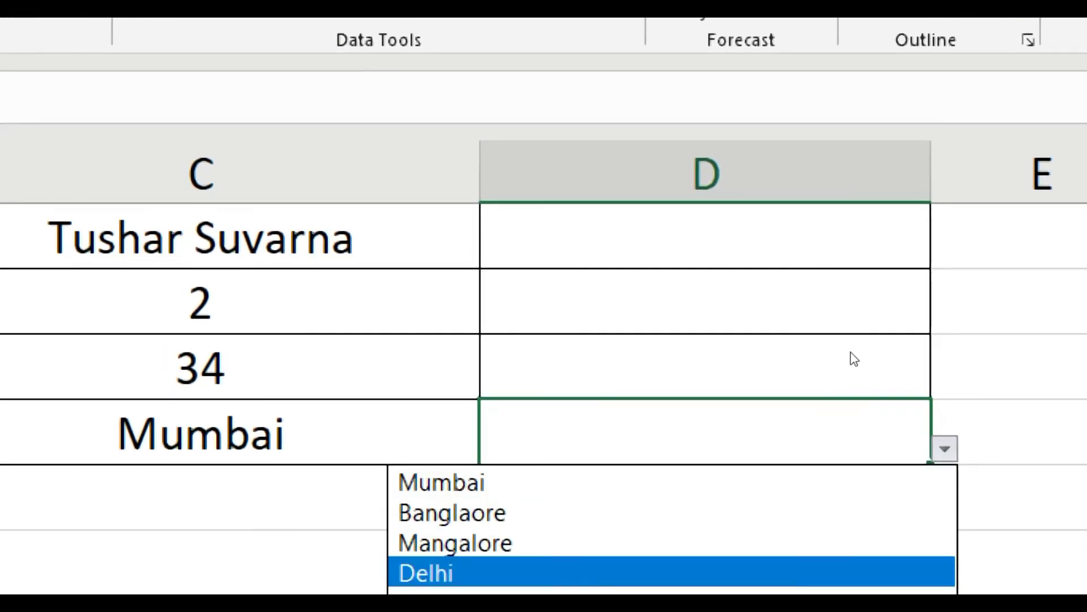
{"action": "key", "text": "Up"}
{"action": "key", "text": "Up"}
{"action": "key", "text": "Up"}
{"action": "key", "text": "Down"}
{"action": "key", "text": "Down"}
{"action": "key", "text": "Down"}
{"action": "key", "text": "Down"}
{"action": "key", "text": "Down"}
{"action": "key", "text": "Down"}
{"action": "key", "text": "Down"}
{"action": "key", "text": "Down"}
{"action": "key", "text": "Up"}
{"action": "key", "text": "Up"}
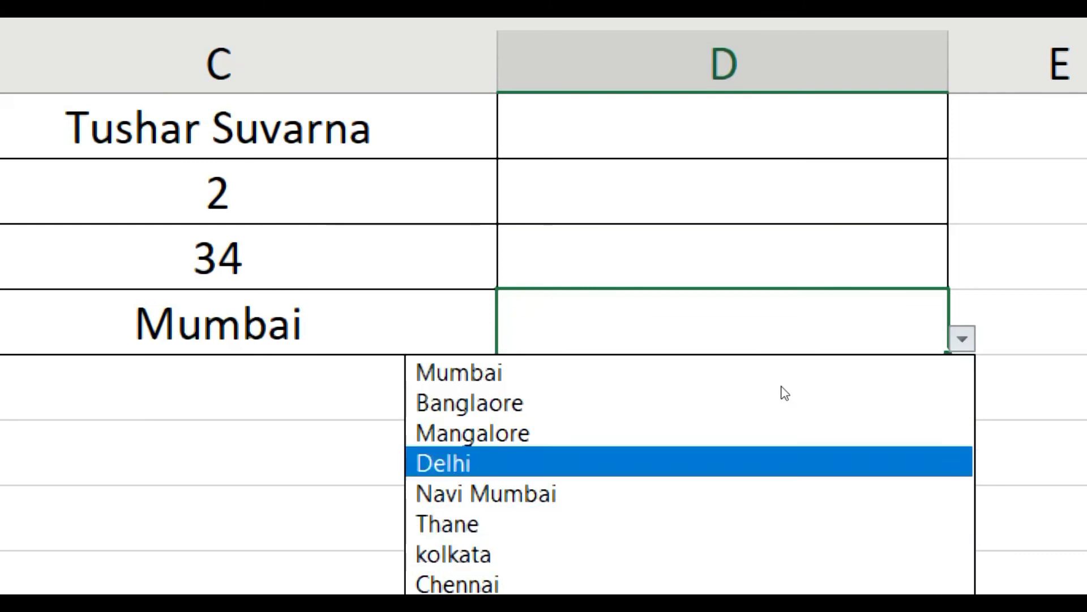
{"action": "key", "text": "Up"}
{"action": "key", "text": "Up"}
{"action": "key", "text": "Up"}
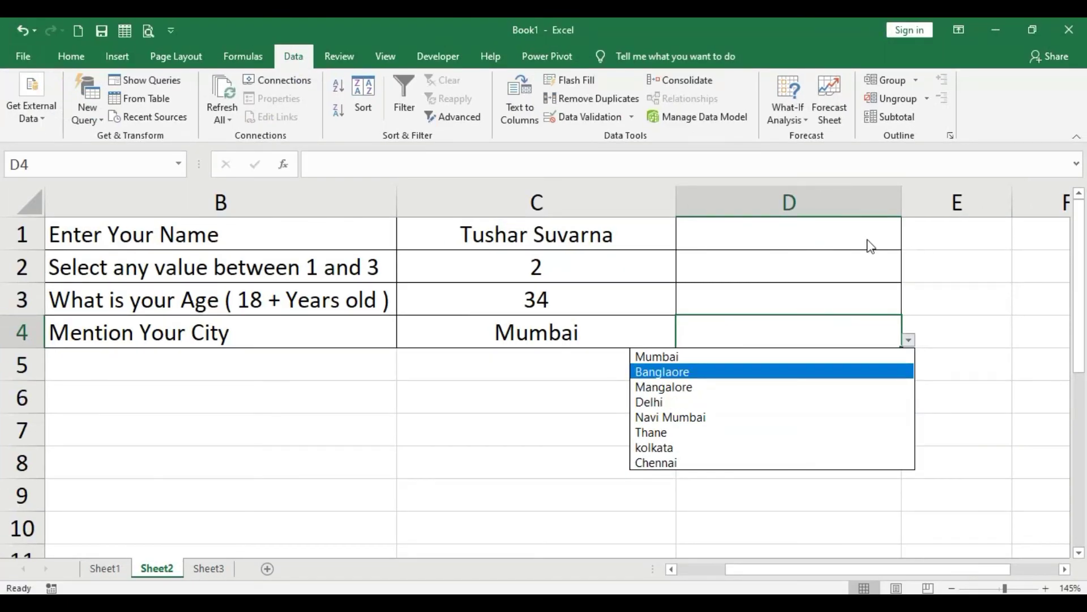
{"action": "key", "text": "Escape"}
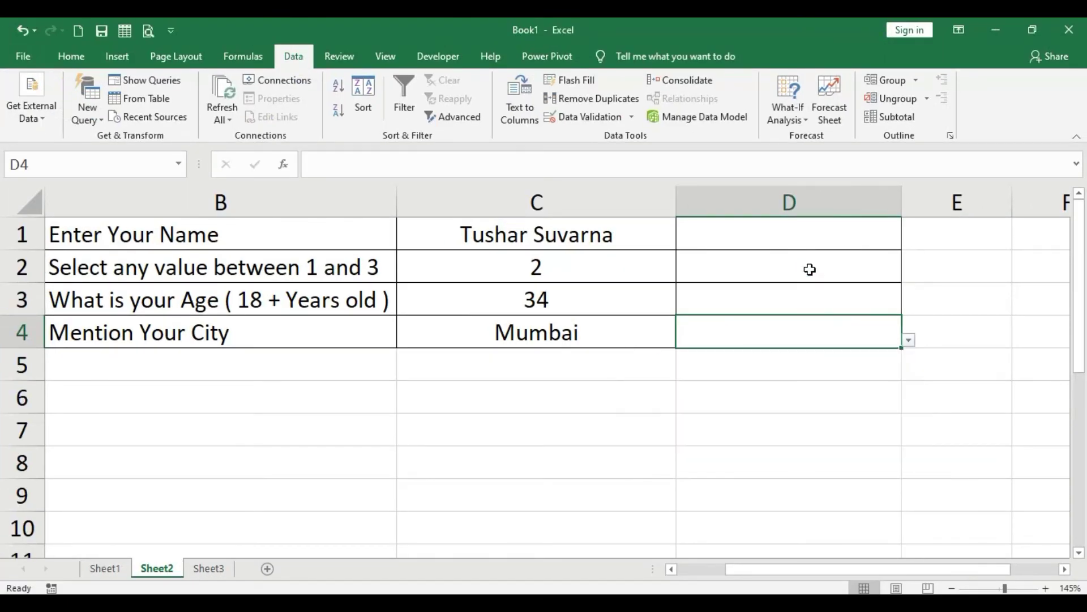
Enter a name in D1, see 4 rejected in D2, then enter 2.
{"action": "left_click", "coordinate": [815, 245]}
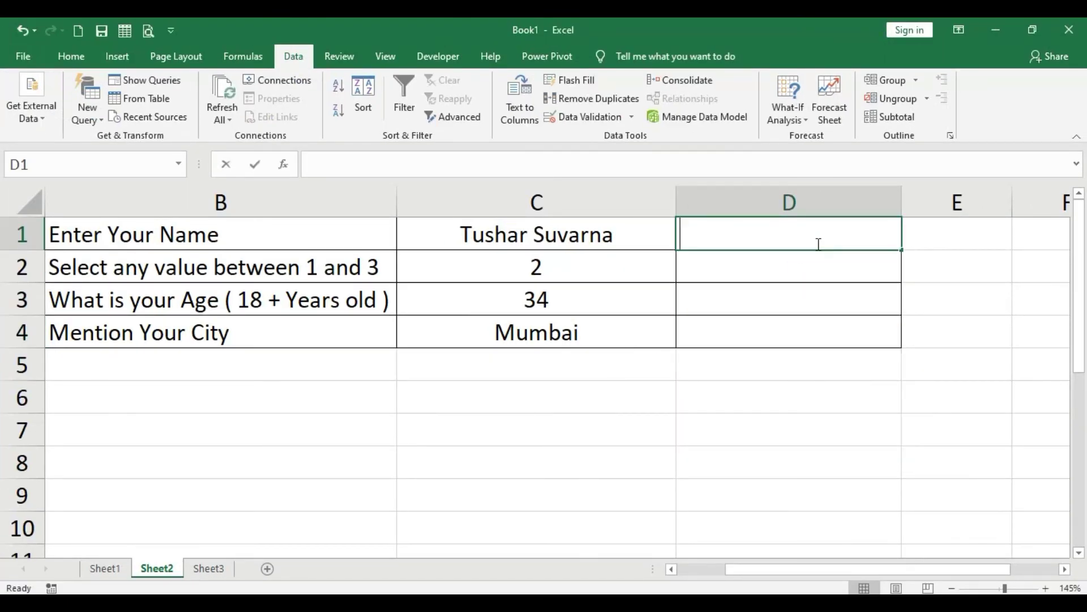
{"action": "type", "text": "Nikhil"}
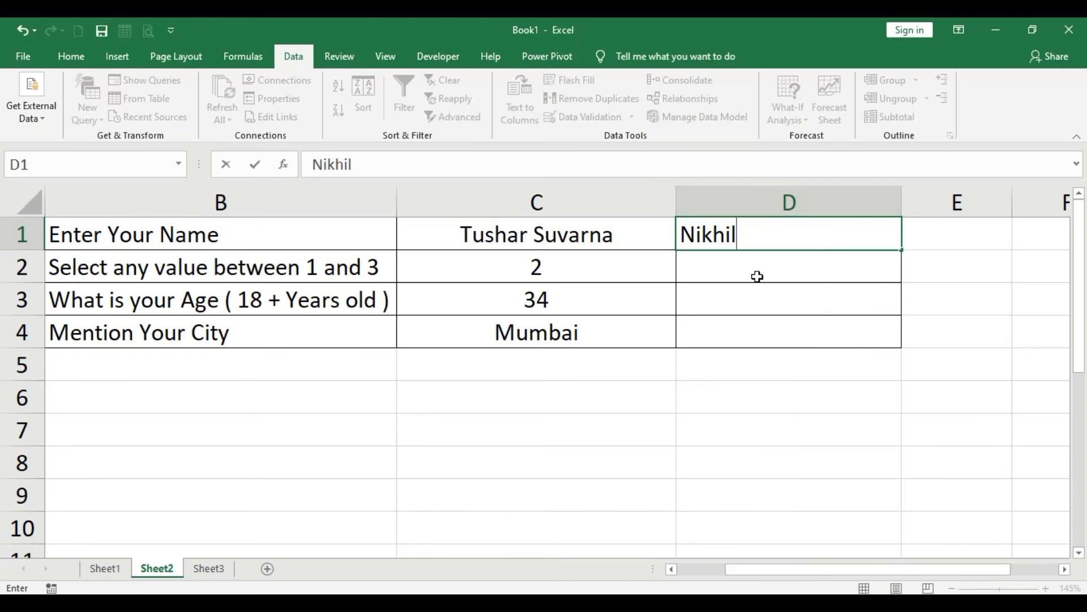
{"action": "left_click", "coordinate": [762, 275]}
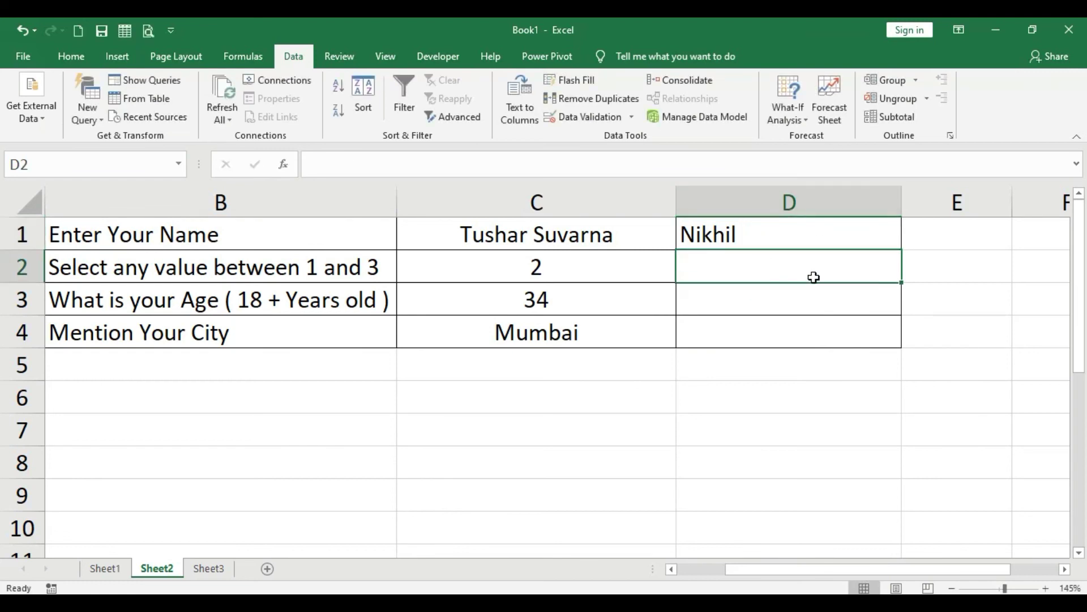
{"action": "type", "text": "4"}
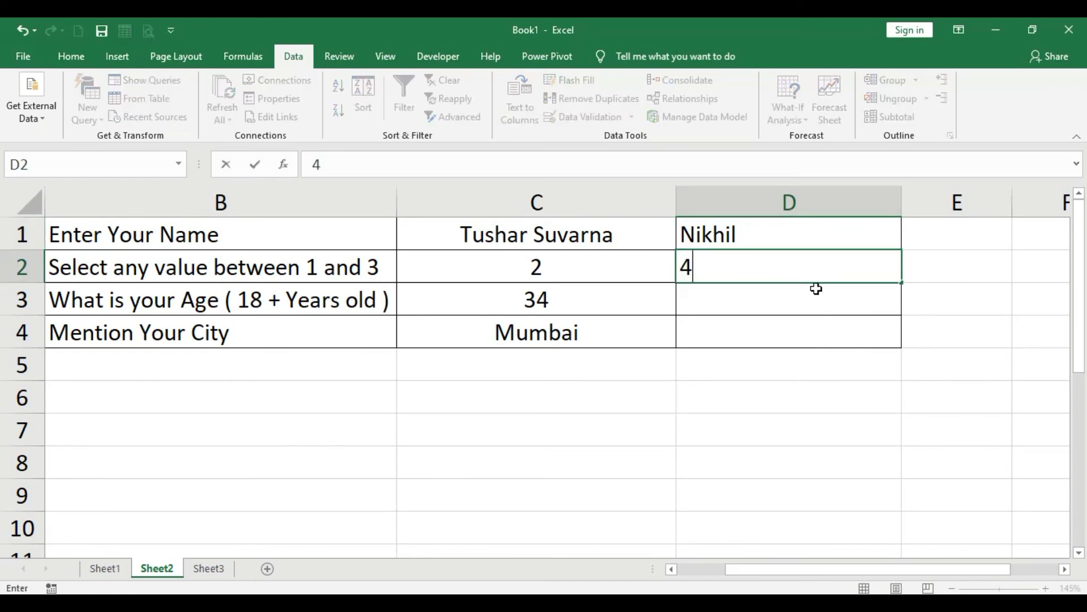
{"action": "left_click", "coordinate": [820, 304]}
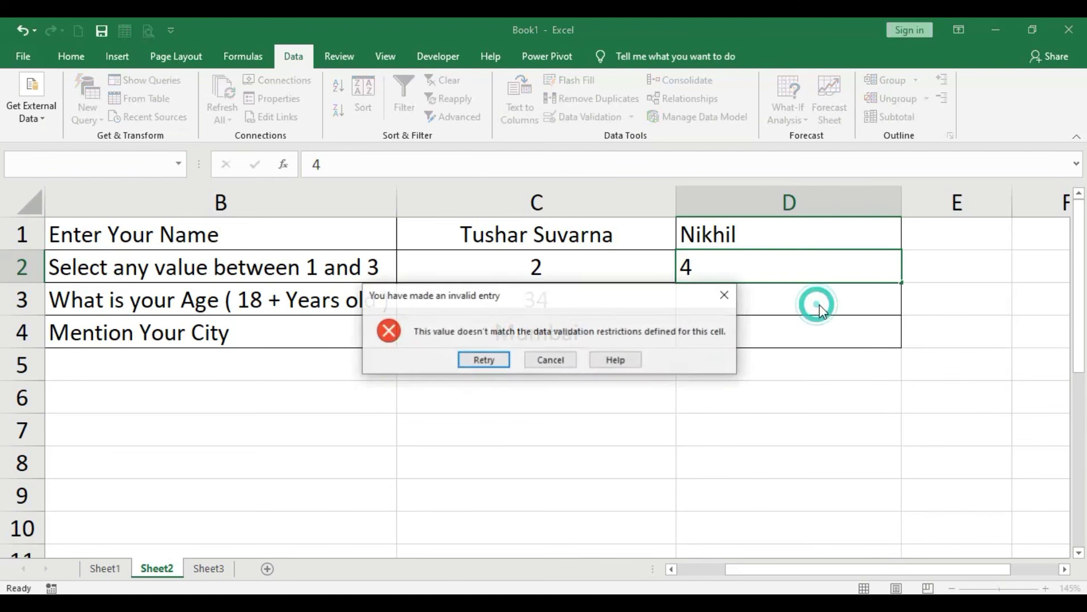
{"action": "left_click", "coordinate": [550, 362]}
{"action": "type", "text": "2"}
{"action": "left_click", "coordinate": [744, 301]}
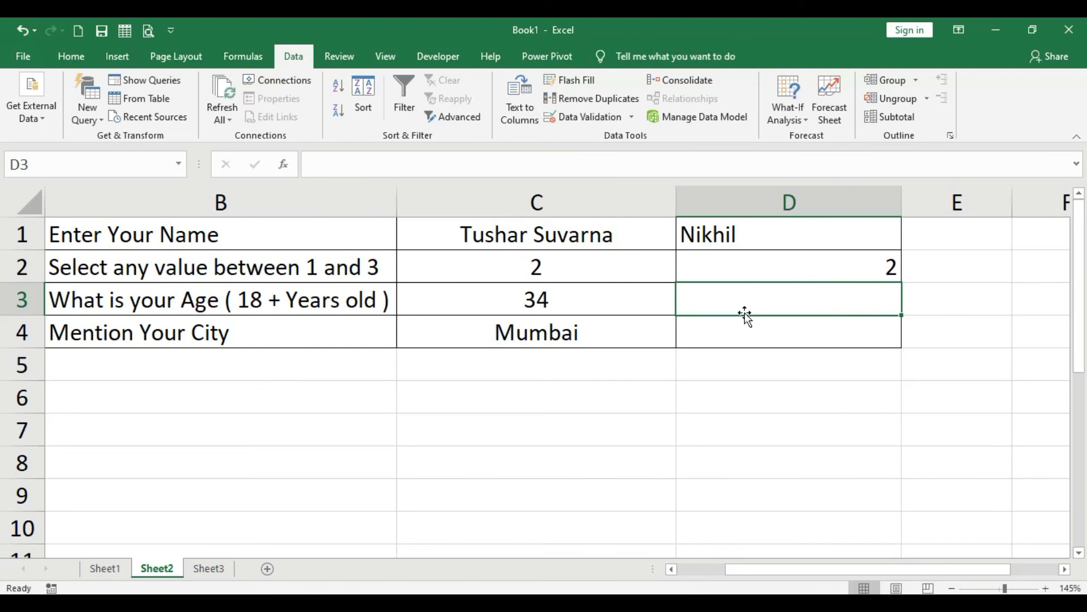
Try age 17 in D3, dismiss the rejection, and enter 56 instead.
{"action": "type", "text": "17"}
{"action": "key", "text": "Return"}
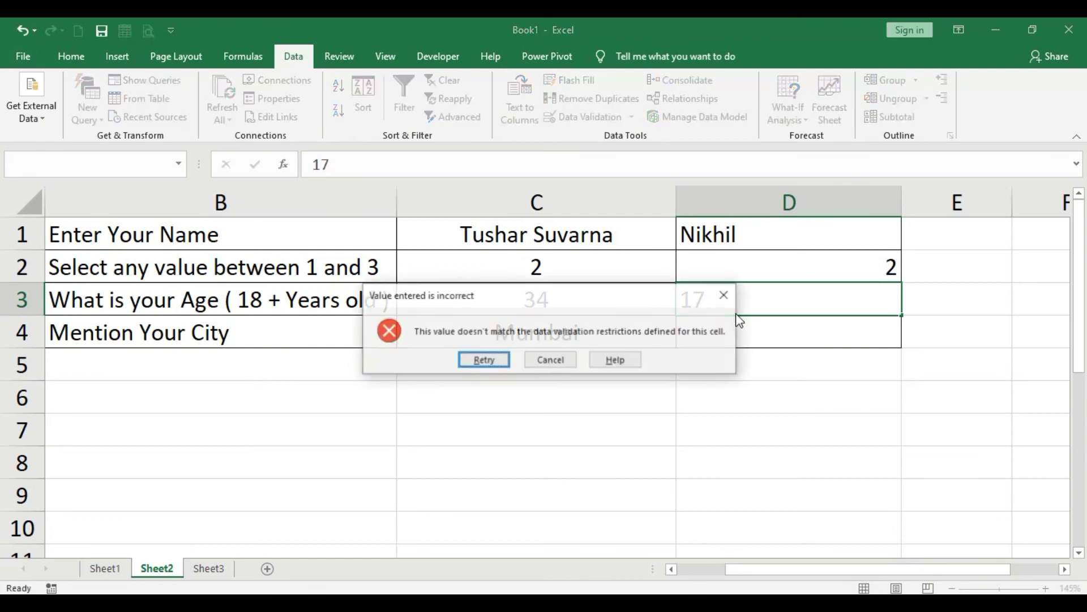
{"action": "left_click", "coordinate": [563, 359]}
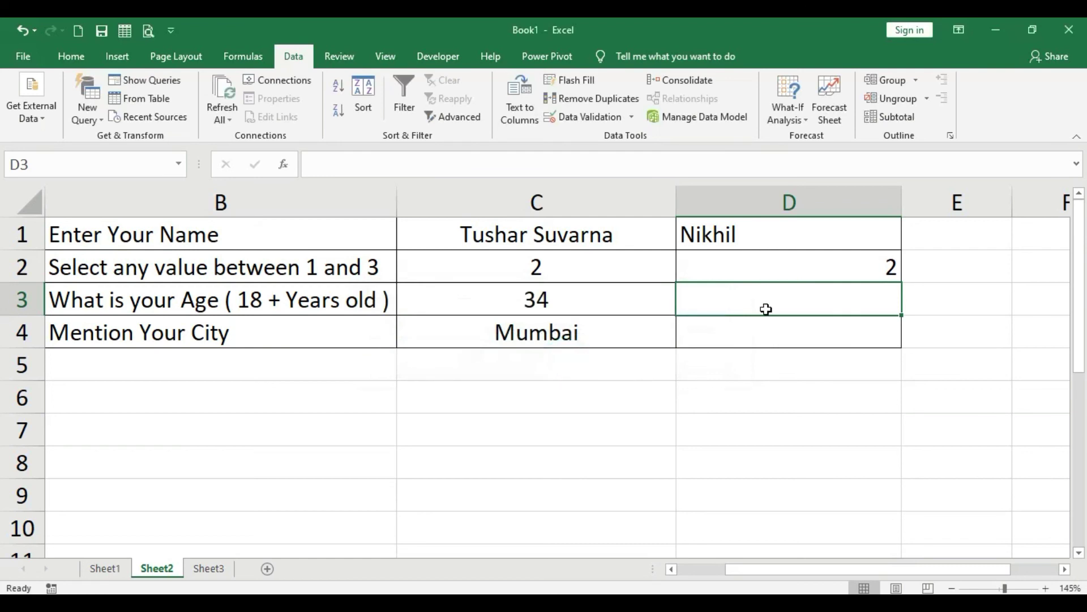
{"action": "type", "text": "56"}
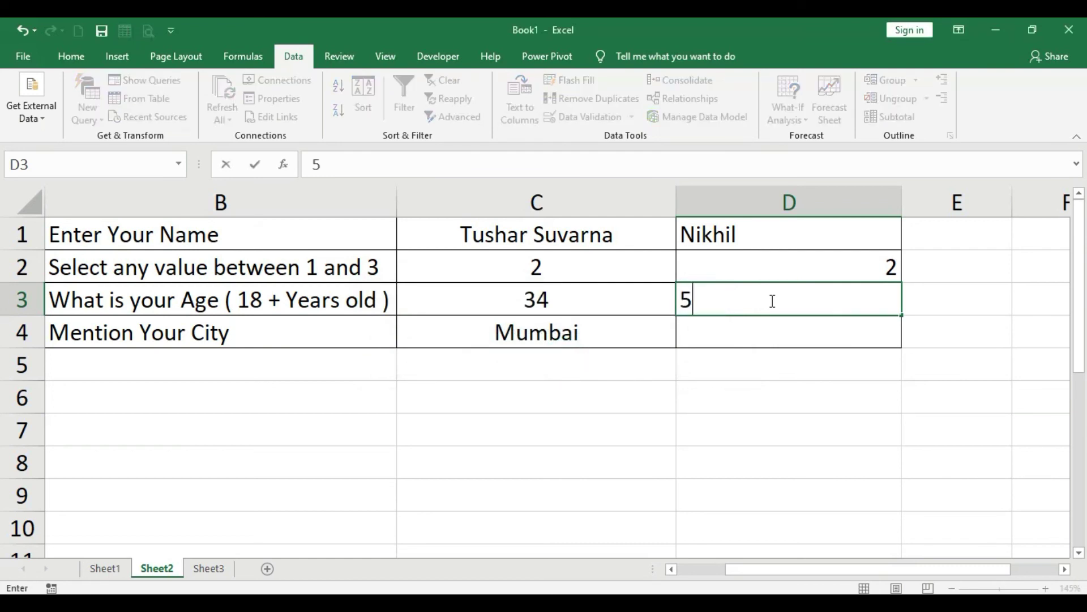
{"action": "key", "text": "Return"}
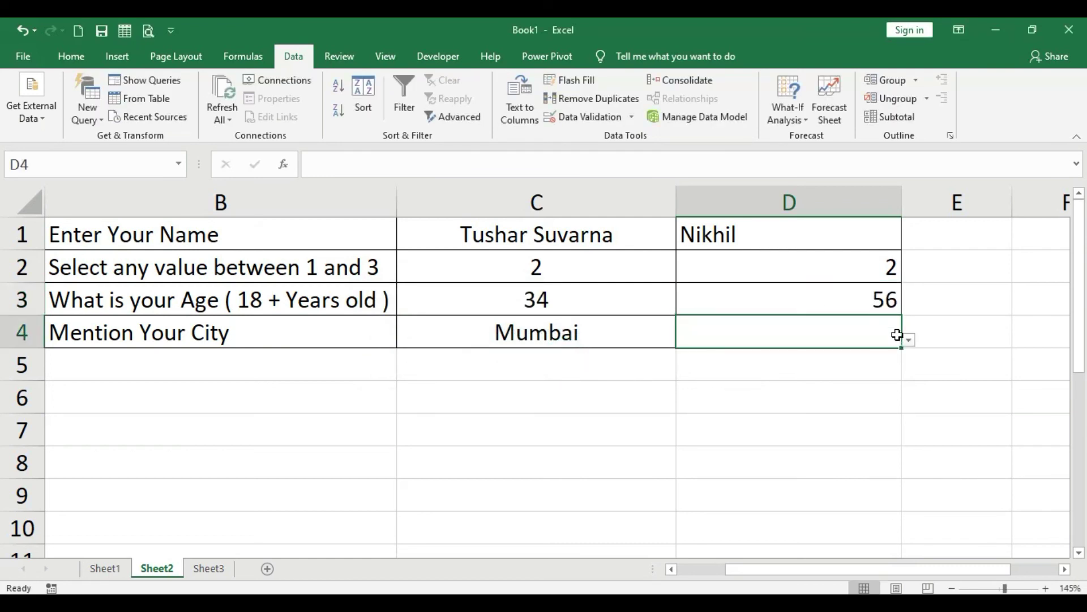
Choose Mangalore from D4's dropdown and review the four answers in D1:D4.
{"action": "left_click", "coordinate": [909, 340]}
{"action": "left_click", "coordinate": [820, 388]}
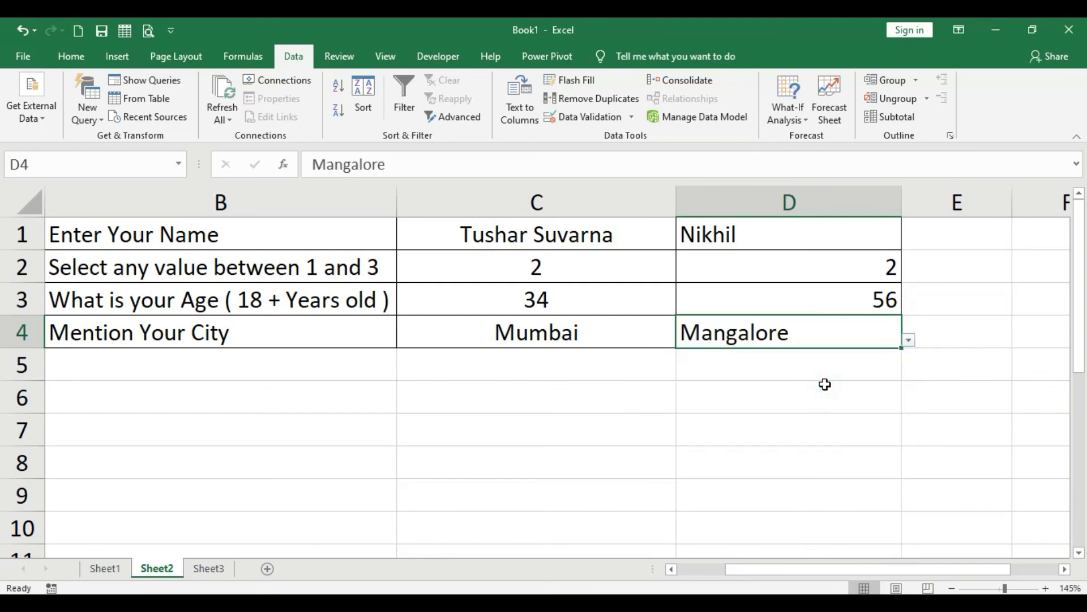
{"action": "left_click_drag", "start_coordinate": [799, 231], "coordinate": [801, 335]}
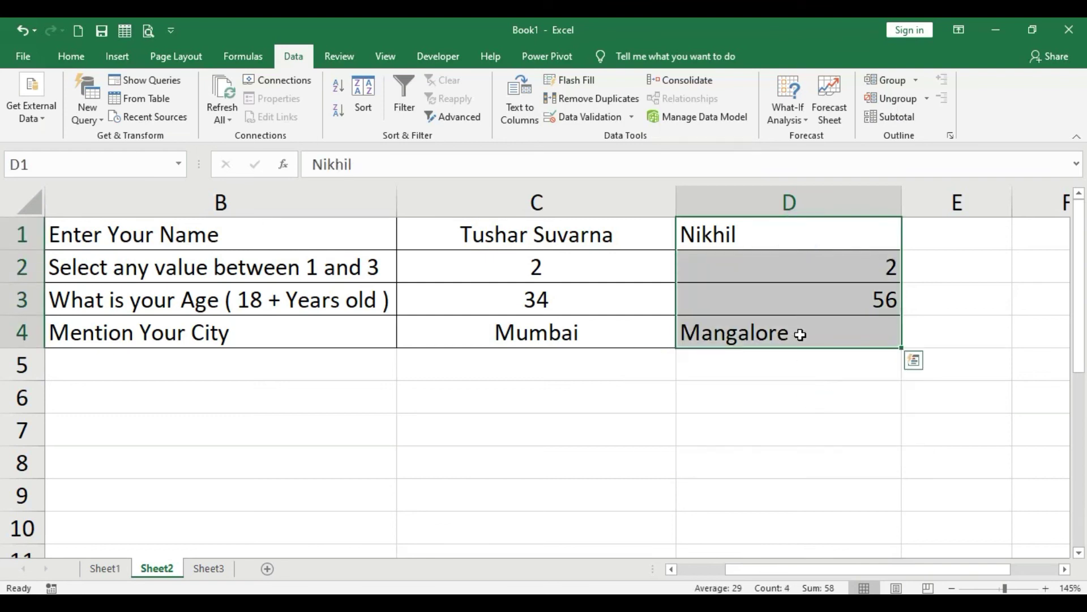
{"action": "left_click", "coordinate": [799, 393]}
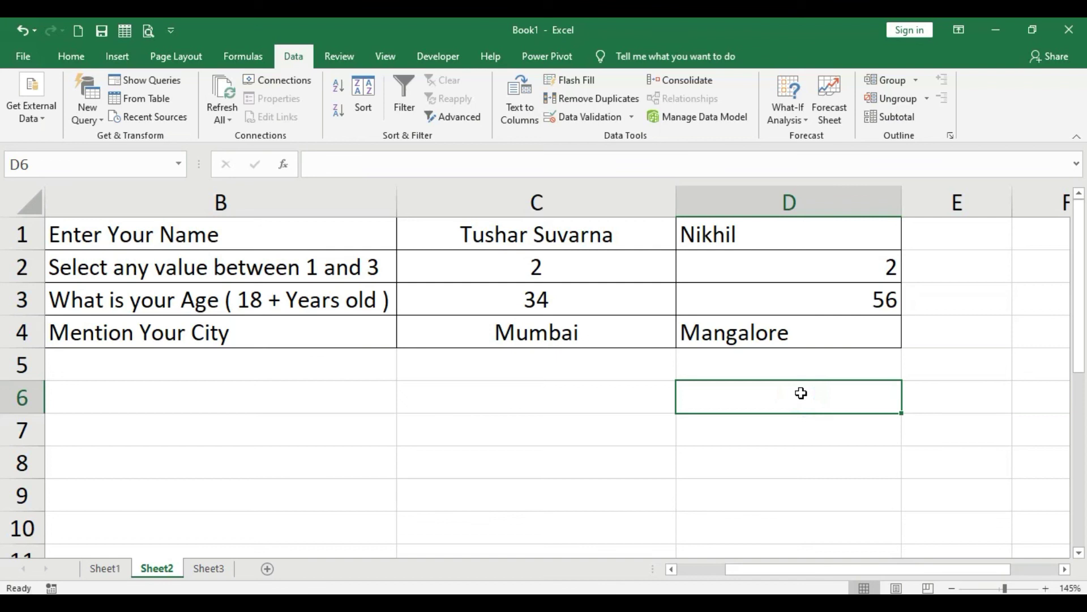